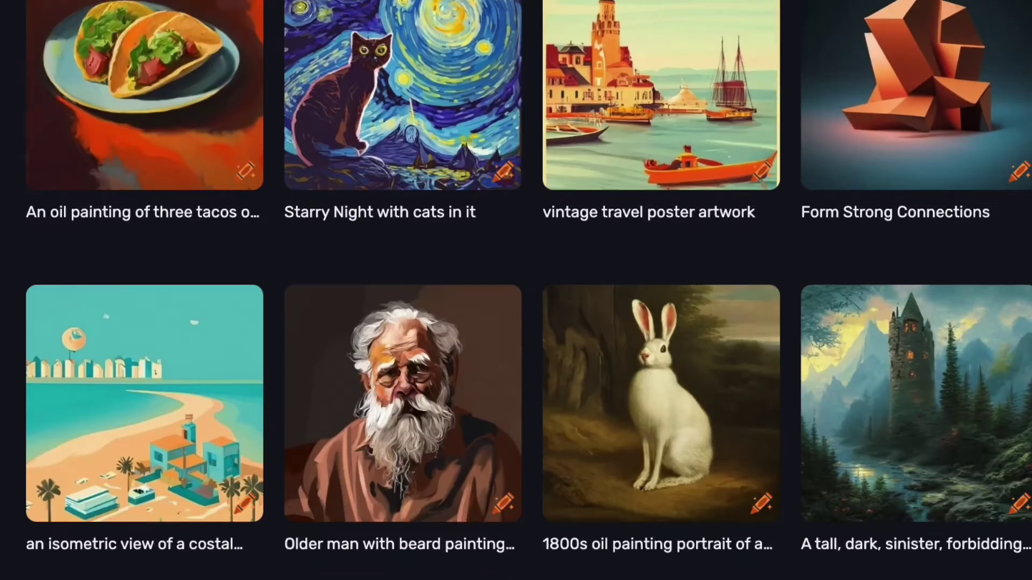
Look through the Inspirations gallery of generated images down to the Frequently Asked Questions section and back to its beginning.
scroll(516, 290, down, 5)
scroll(516, 290, down, 5)
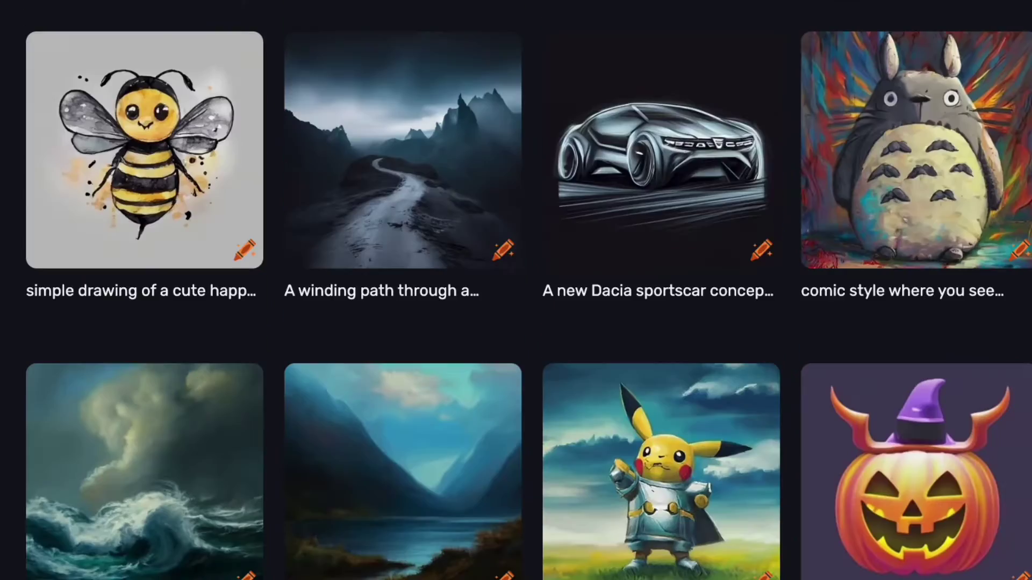
scroll(516, 290, down, 10)
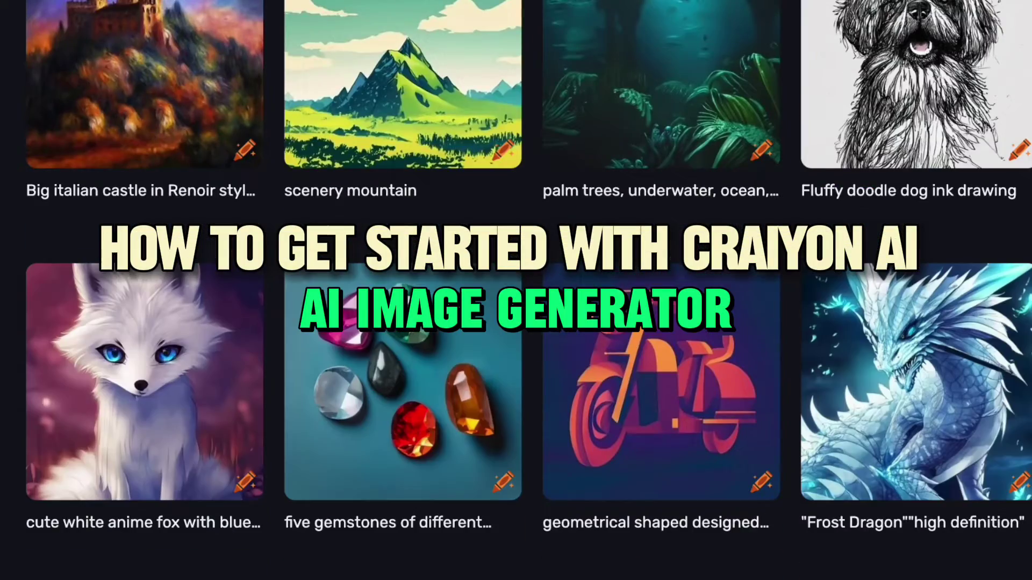
scroll(516, 290, down, 8)
scroll(516, 290, down, 10)
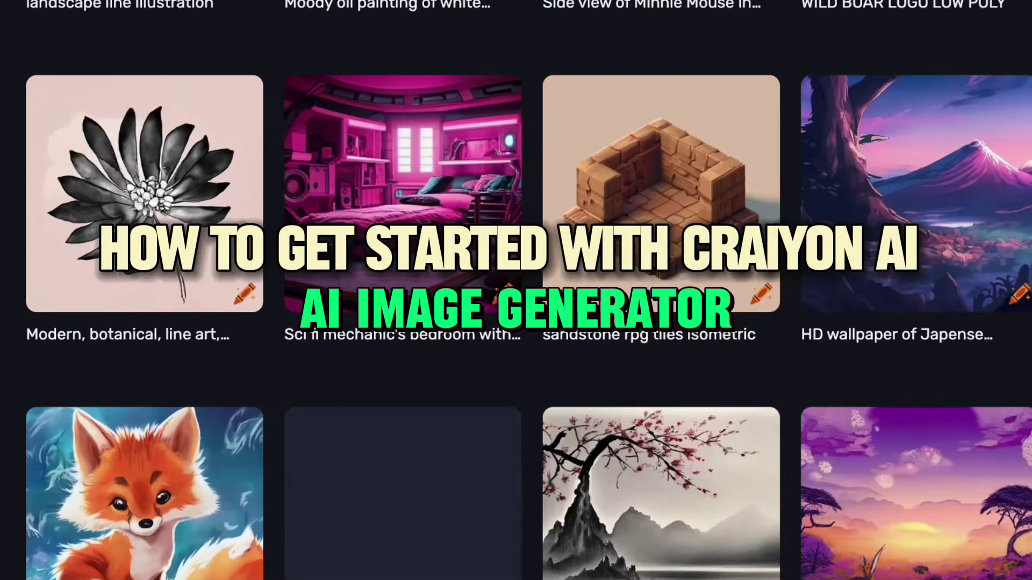
scroll(516, 290, down, 12)
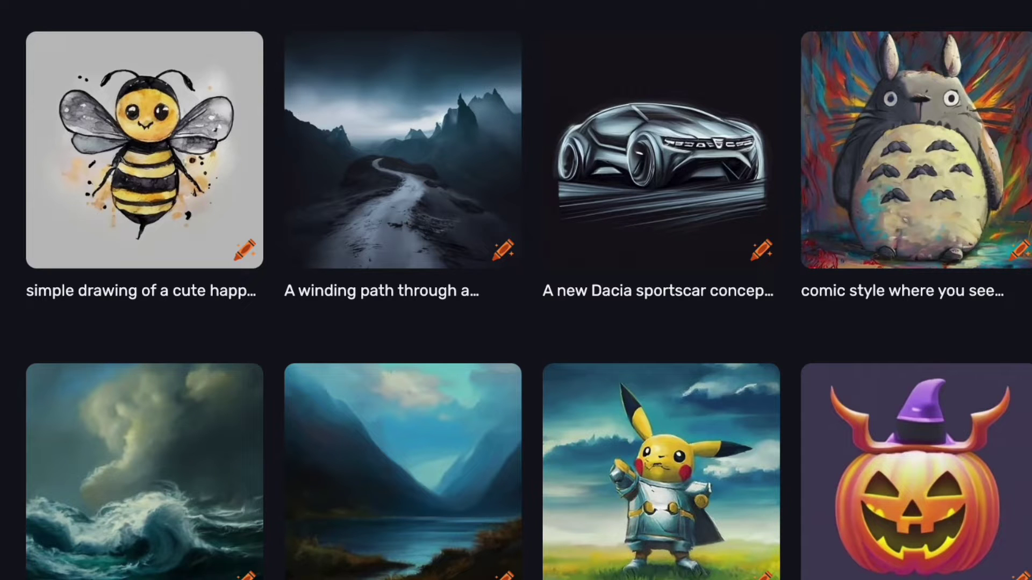
scroll(529, 290, down, 10)
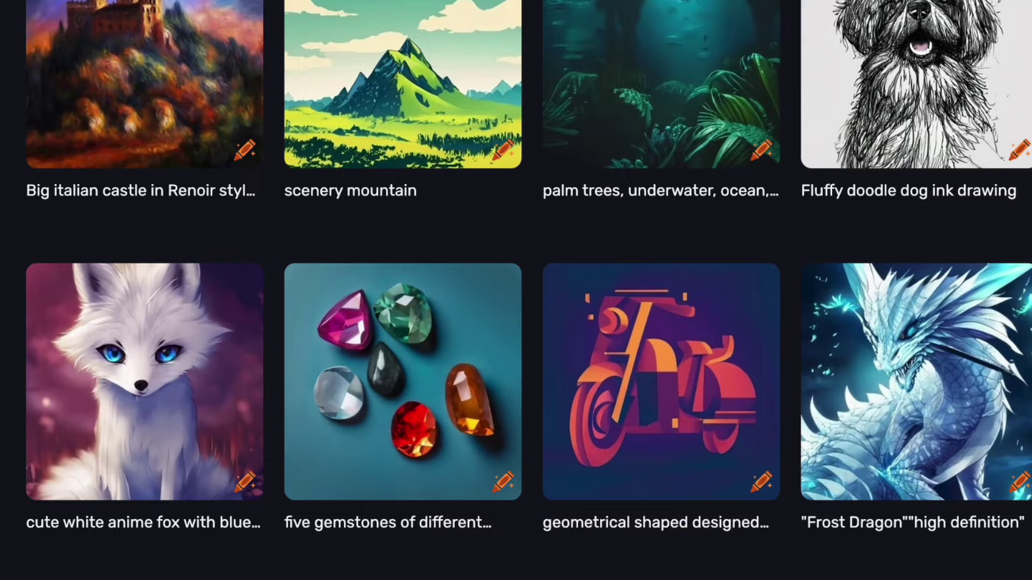
scroll(529, 290, down, 10)
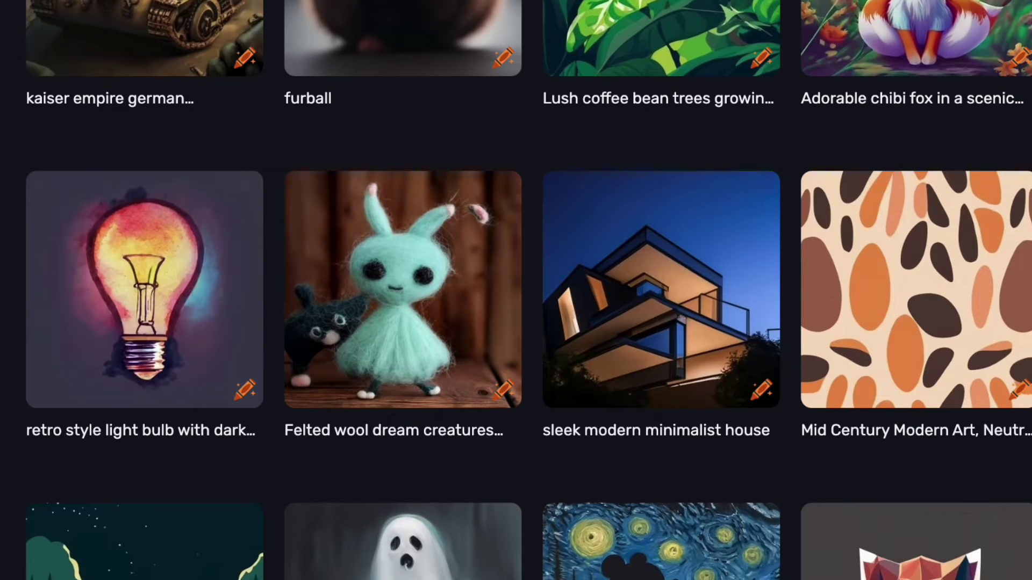
scroll(516, 291, down, 10)
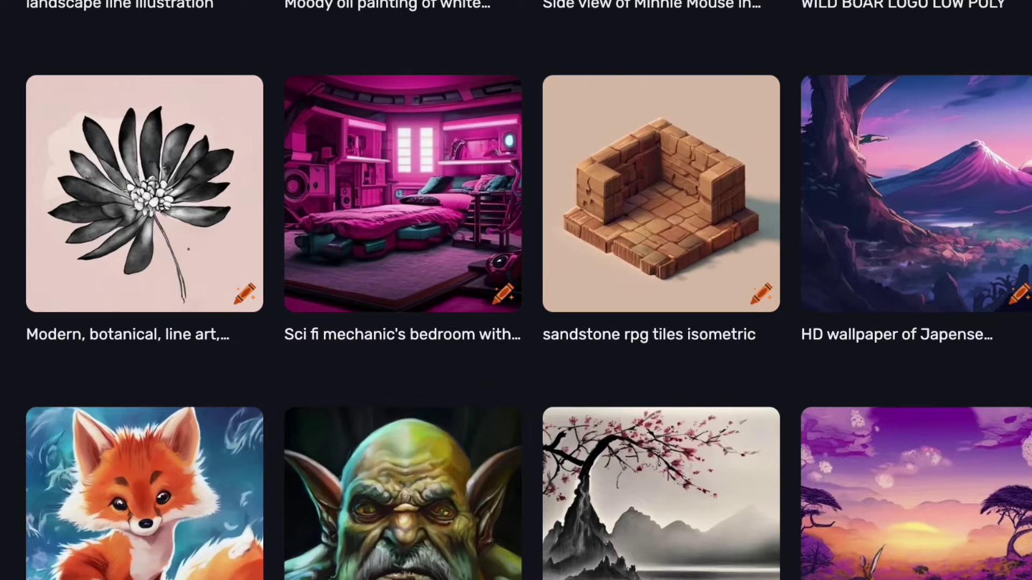
scroll(516, 290, down, 10)
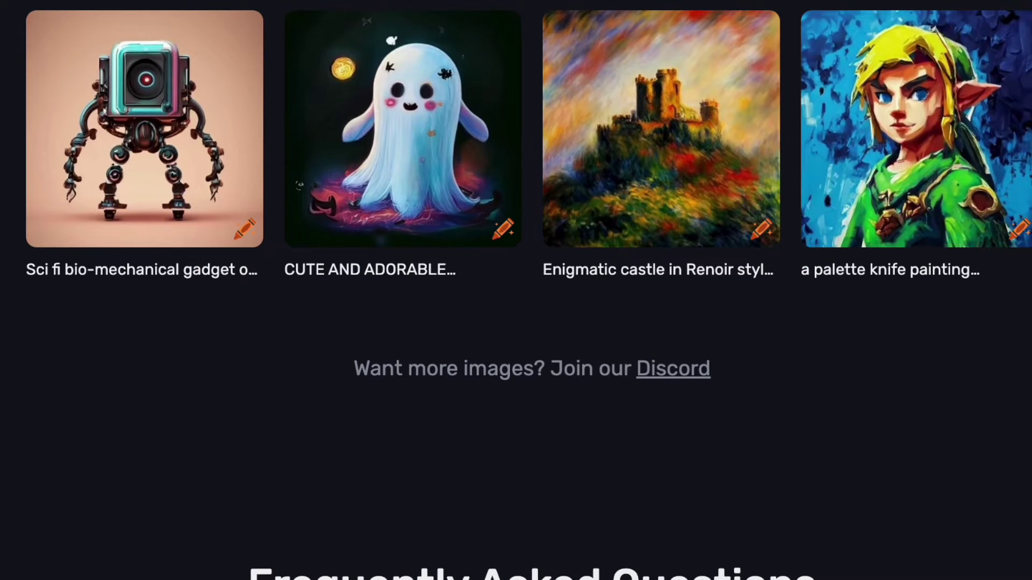
scroll(516, 290, up, 10)
scroll(516, 291, up, 10)
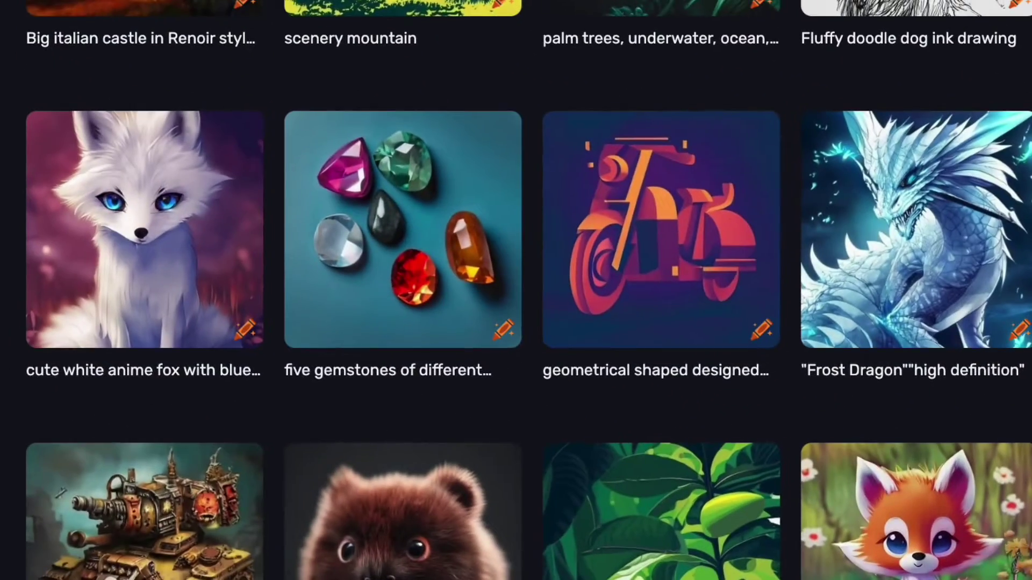
scroll(516, 290, up, 4)
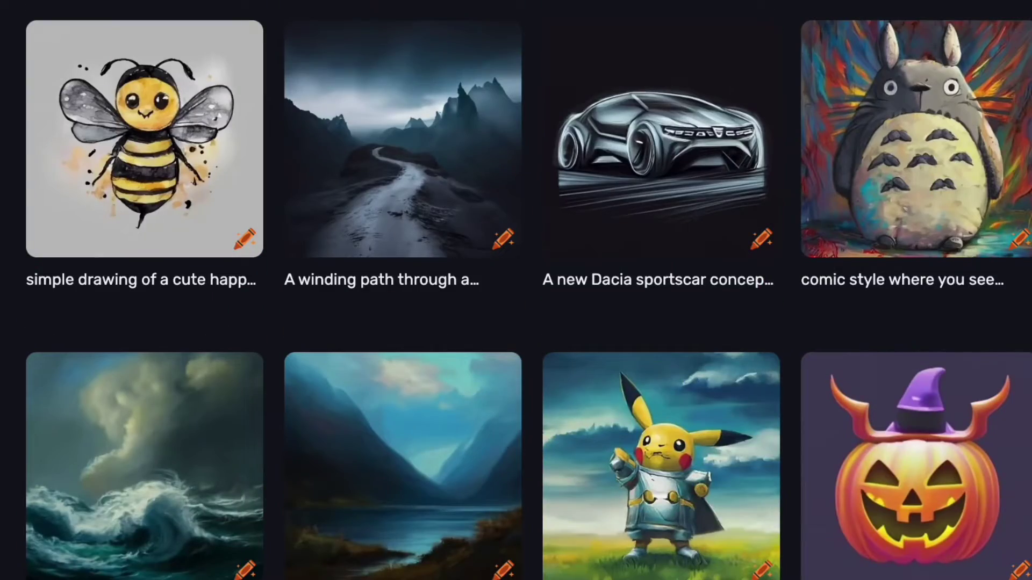
scroll(516, 290, up, 10)
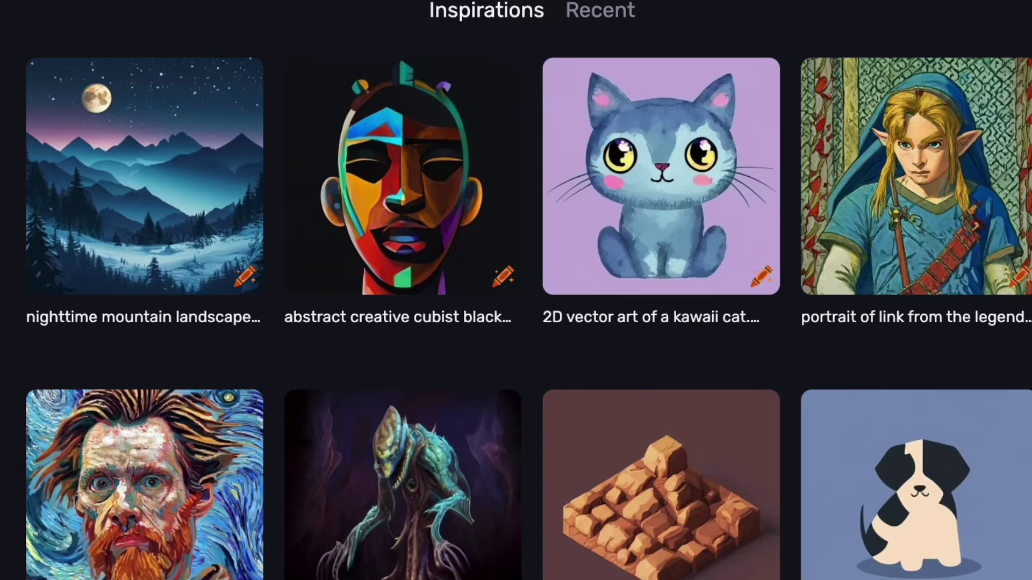
scroll(516, 290, up, 10)
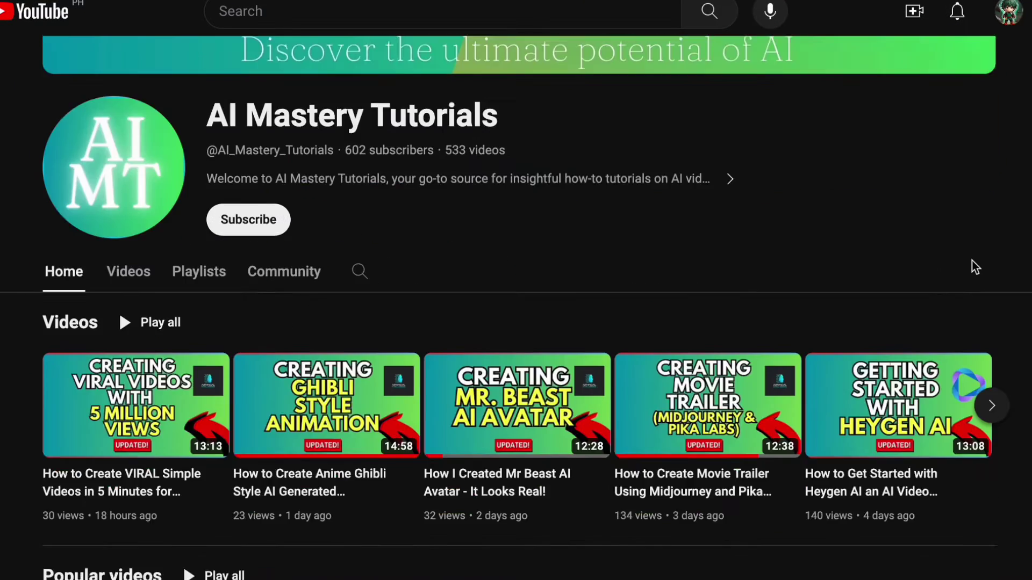
Look over the AI Mastery Tutorials channel on YouTube, examining its home sections and its full list of videos.
scroll(975, 267, down, 8)
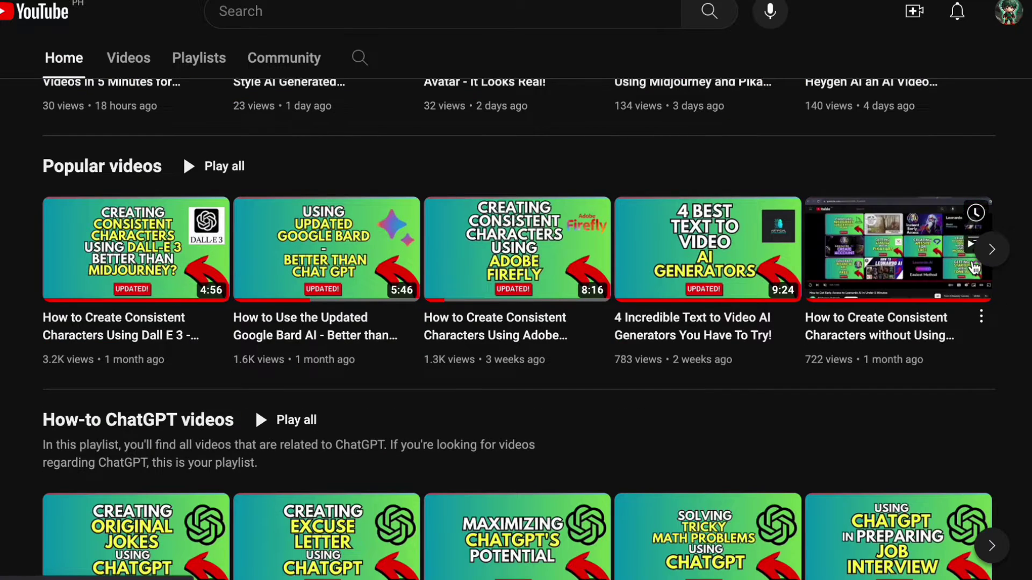
scroll(974, 267, down, 2)
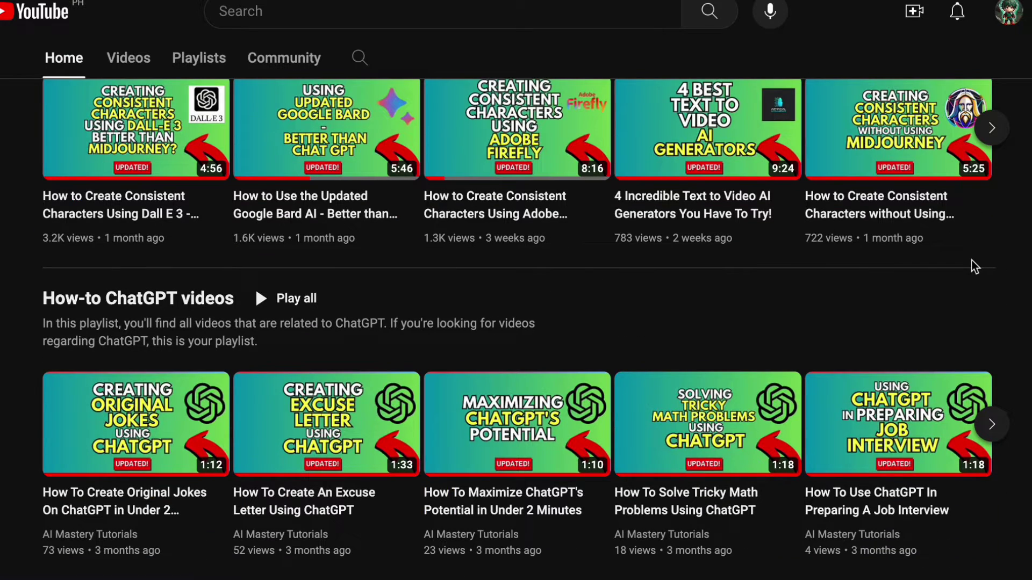
scroll(971, 261, up, 7)
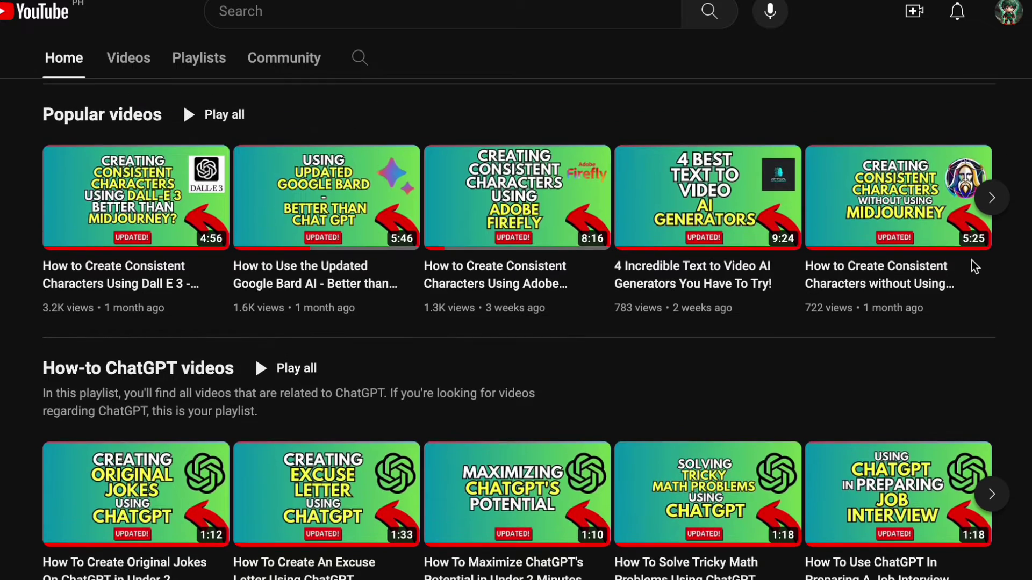
scroll(974, 266, up, 5)
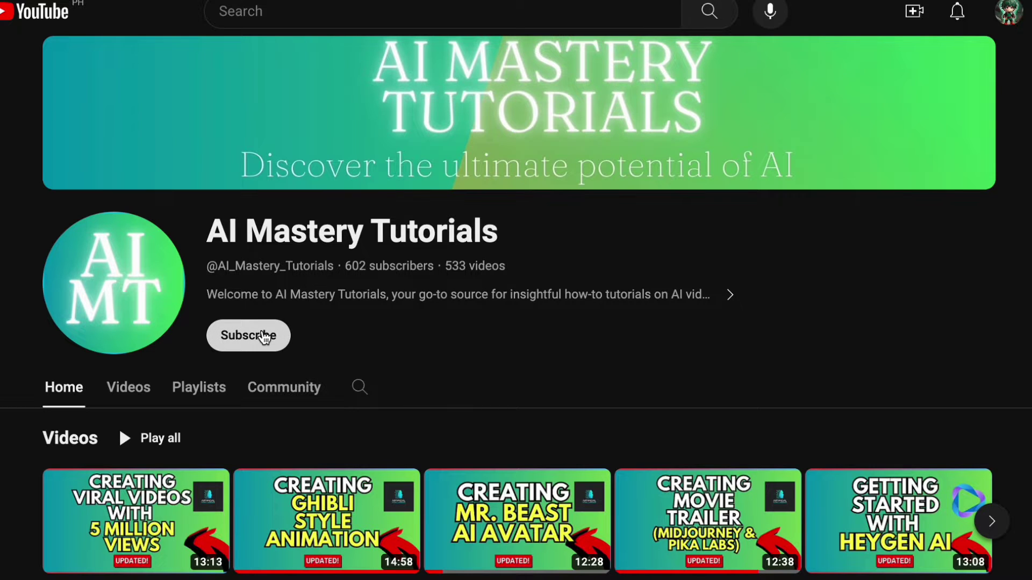
scroll(1023, 261, down, 7)
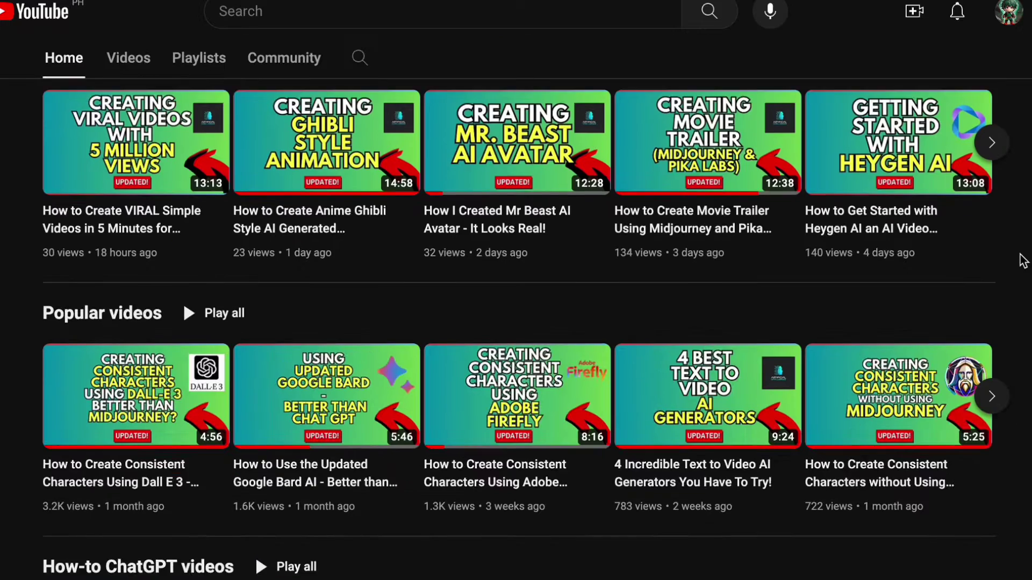
click(122, 56)
scroll(1018, 334, down, 10)
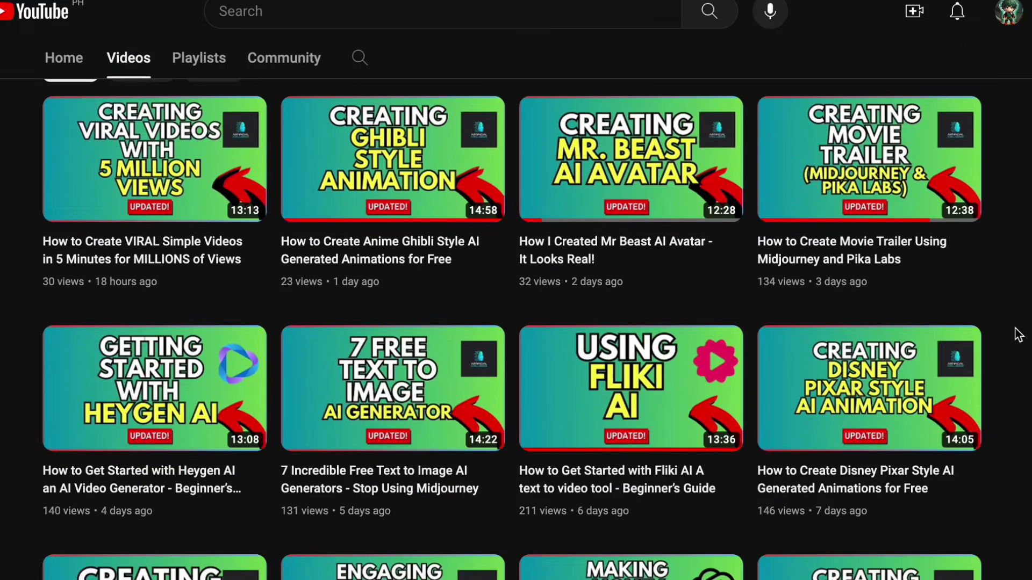
scroll(1018, 334, down, 3)
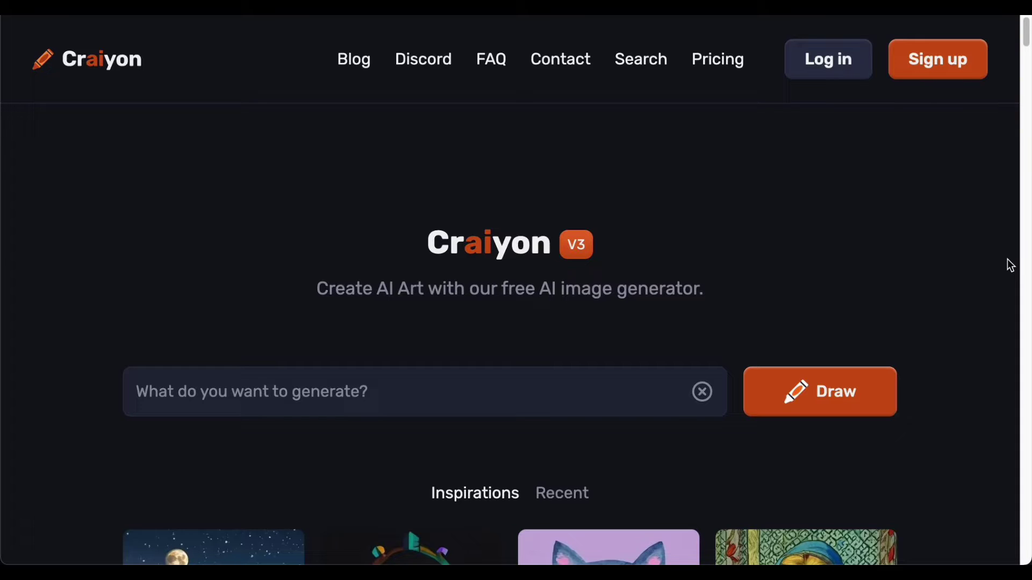
Switch to the Craiyon homepage and open the log-in page to review its sign-in options.
scroll(1010, 266, down, 20)
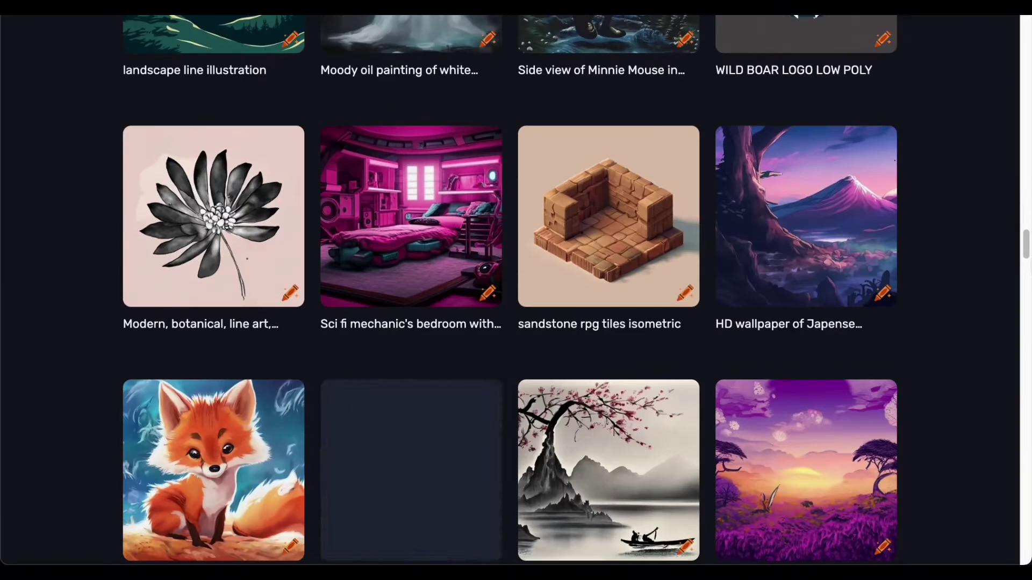
scroll(516, 290, down, 10)
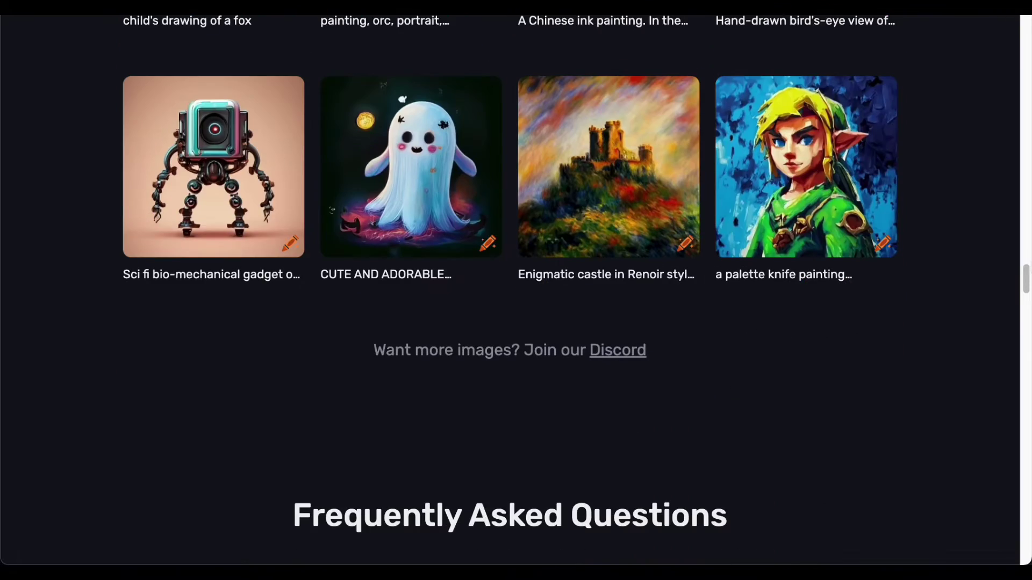
scroll(516, 290, up, 20)
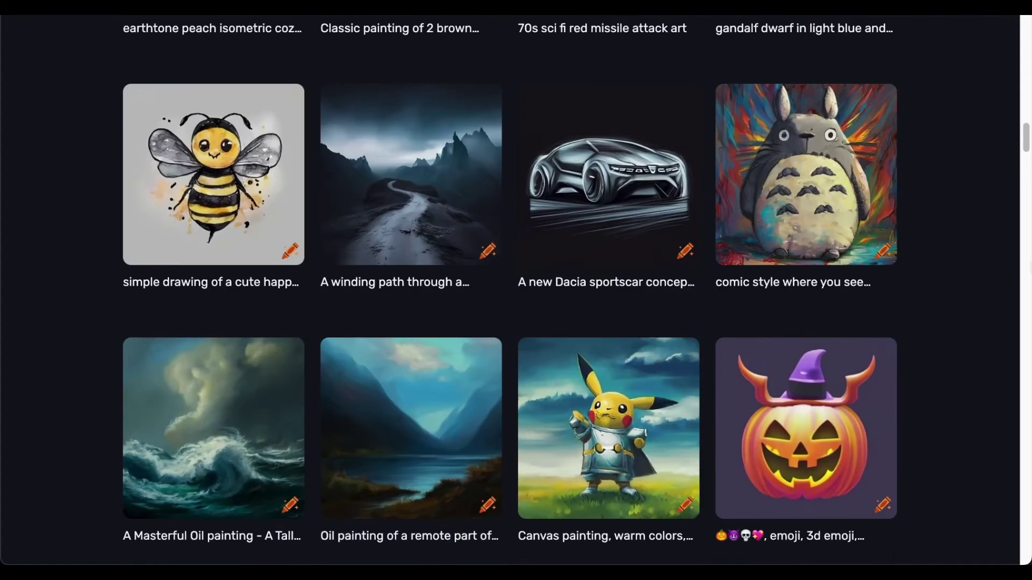
scroll(515, 290, up, 8)
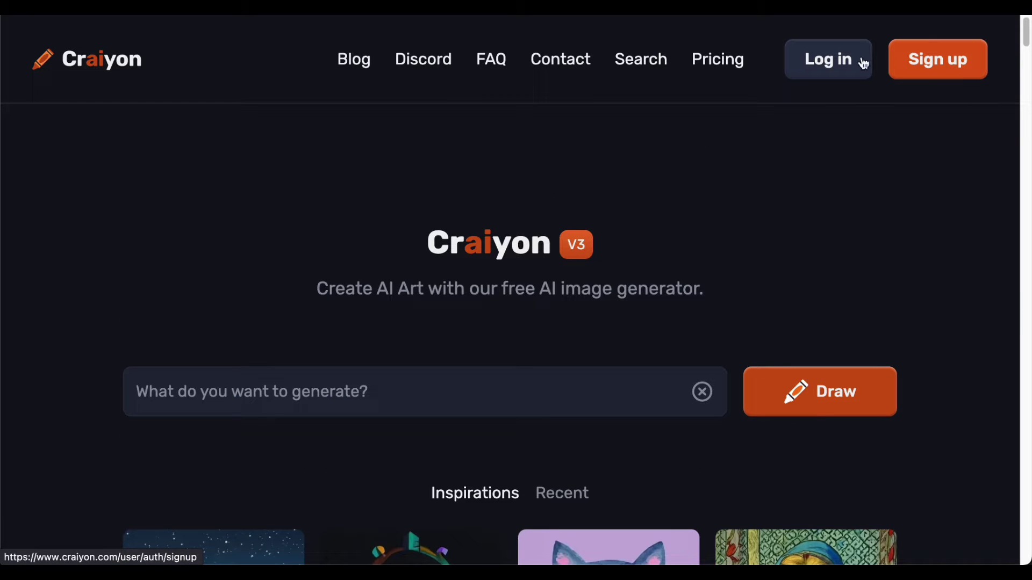
click(825, 69)
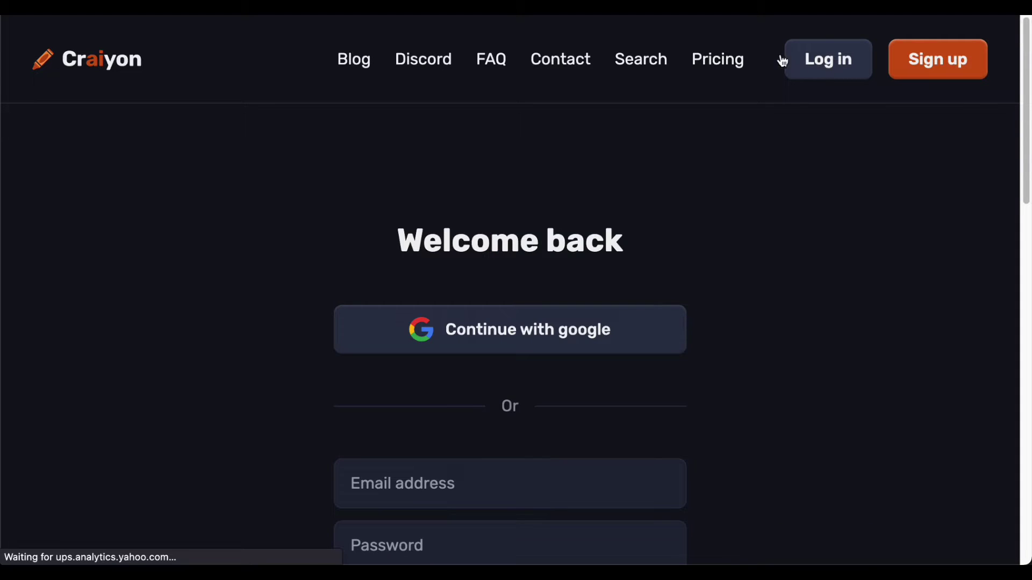
scroll(883, 169, down, 3)
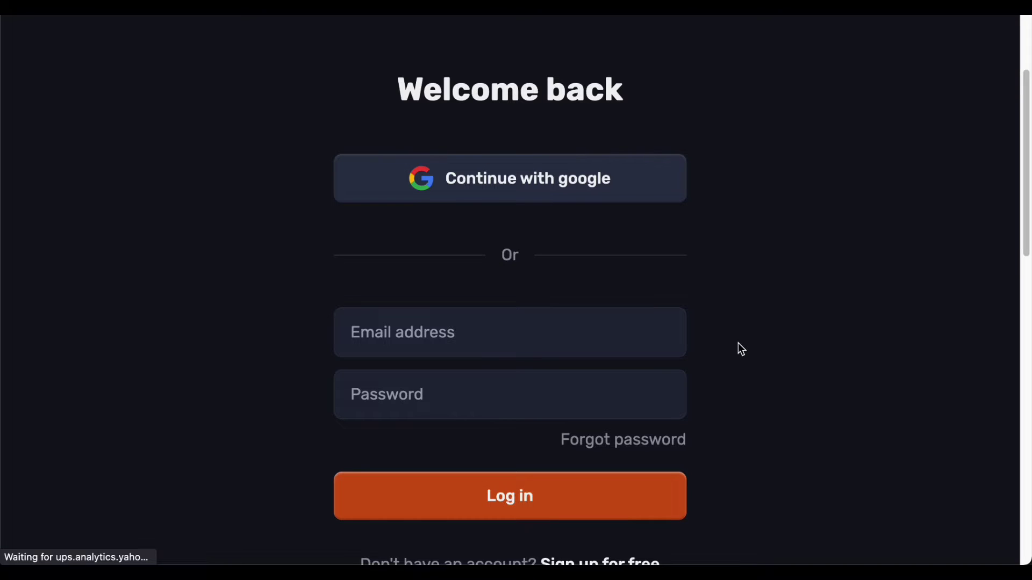
scroll(737, 343, up, 3)
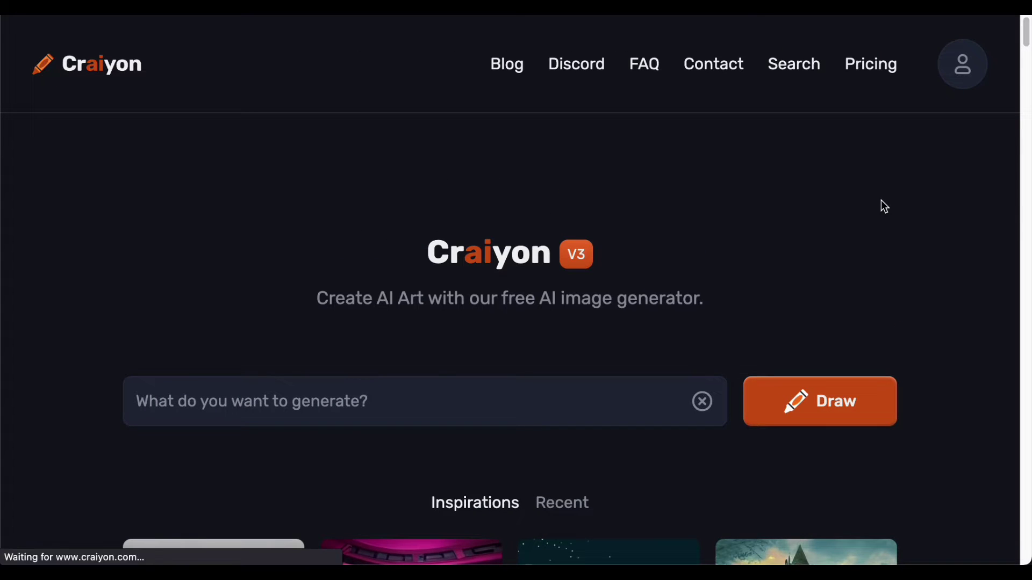
Try the Photo and None image styles, and set the style to Drawing.
scroll(879, 231, down, 5)
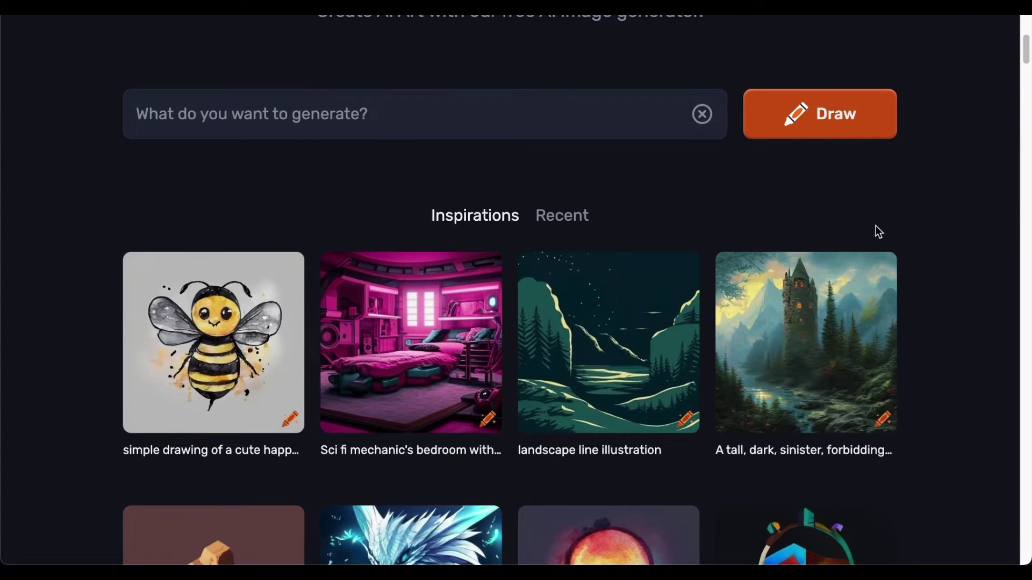
scroll(878, 231, down, 8)
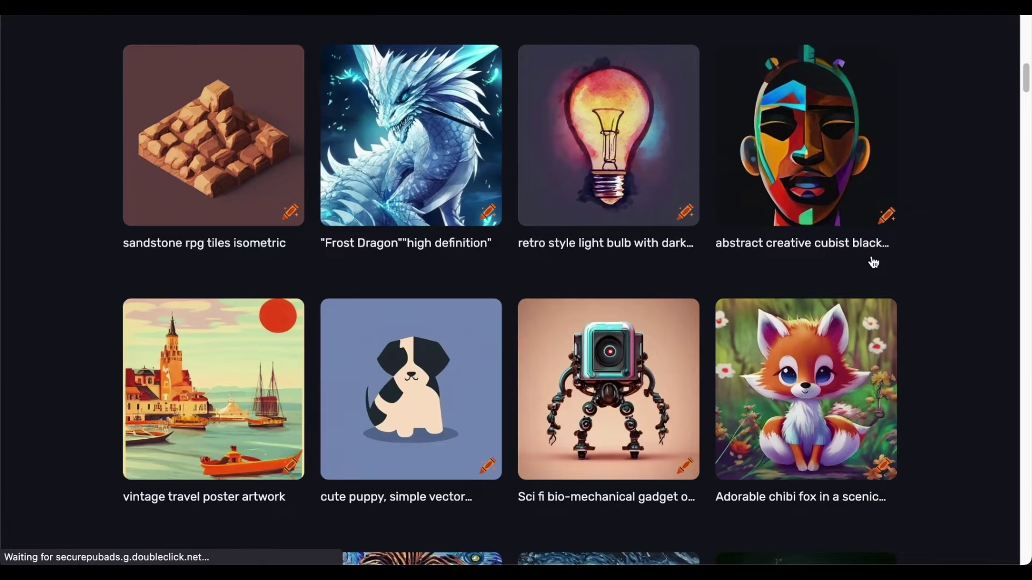
scroll(873, 263, up, 6)
scroll(873, 262, up, 5)
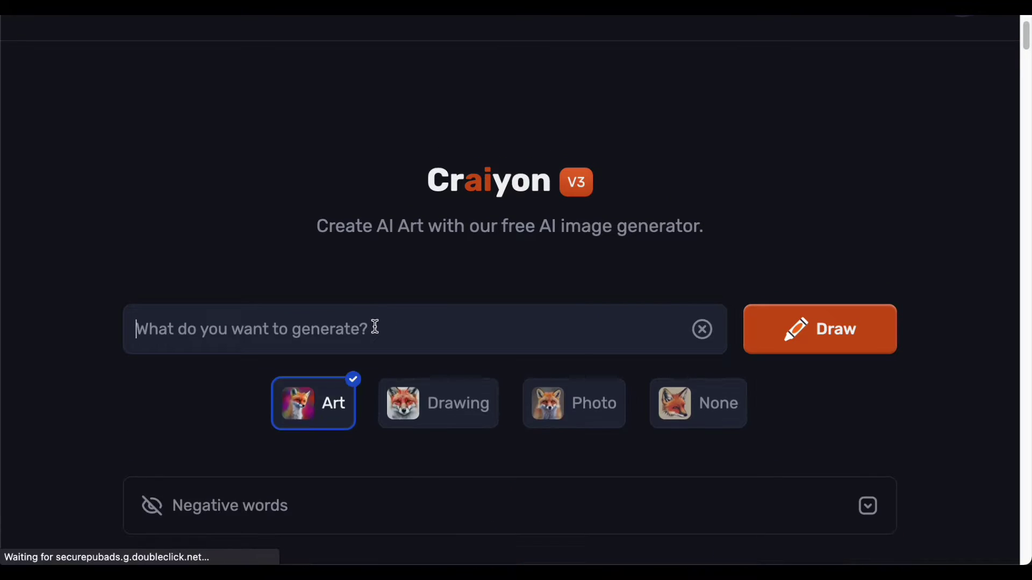
scroll(378, 324, down, 1)
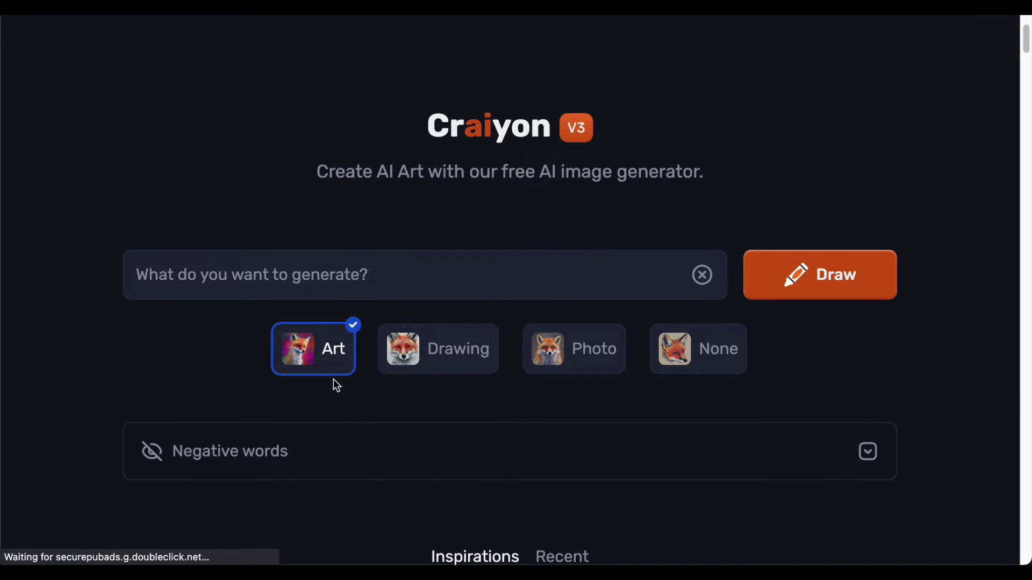
click(428, 362)
click(525, 347)
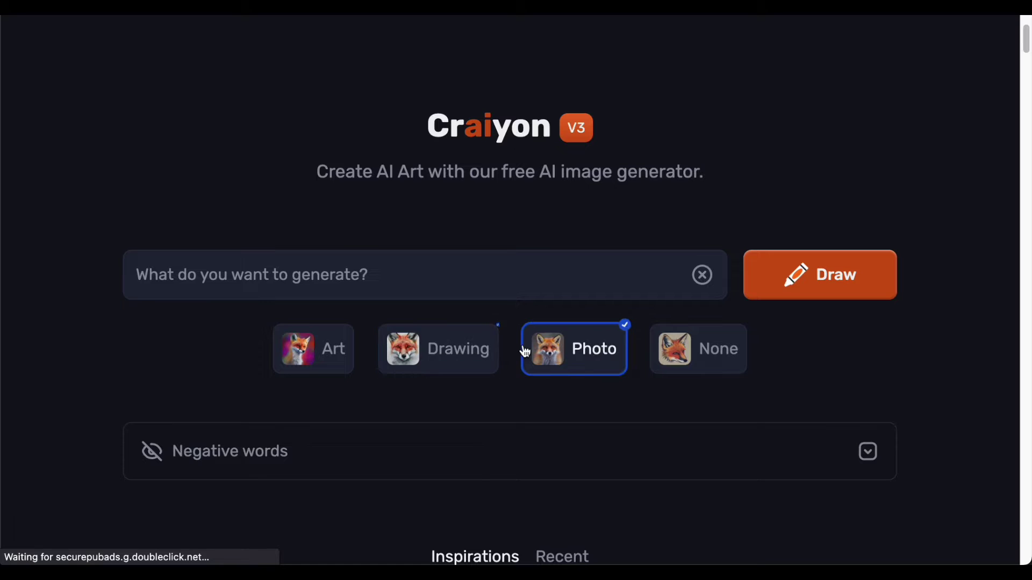
click(672, 352)
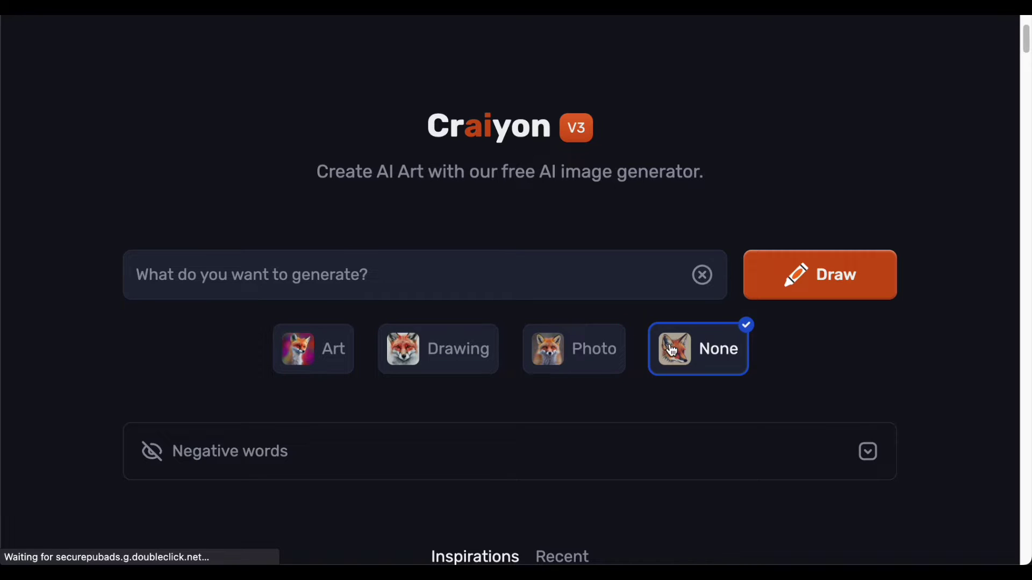
click(426, 359)
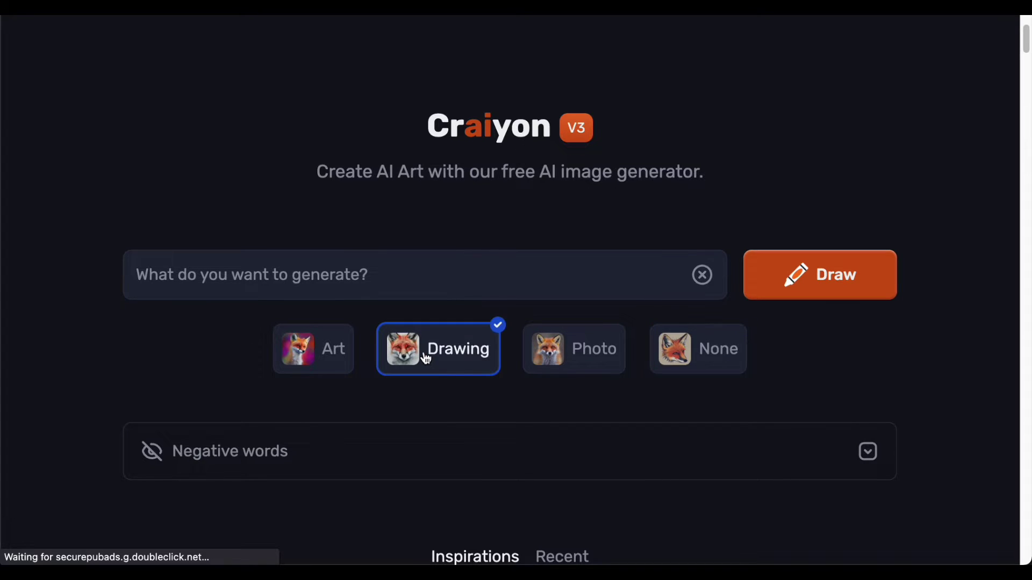
Enter "house near a lake" as the prompt for the image to generate.
click(280, 259)
click(280, 259)
text(hou)
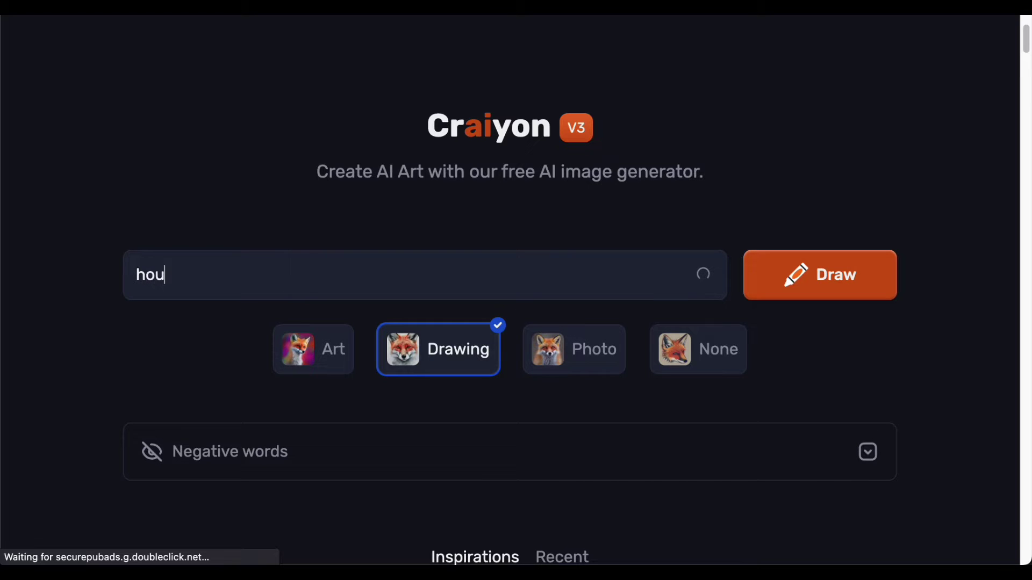
text(se near a )
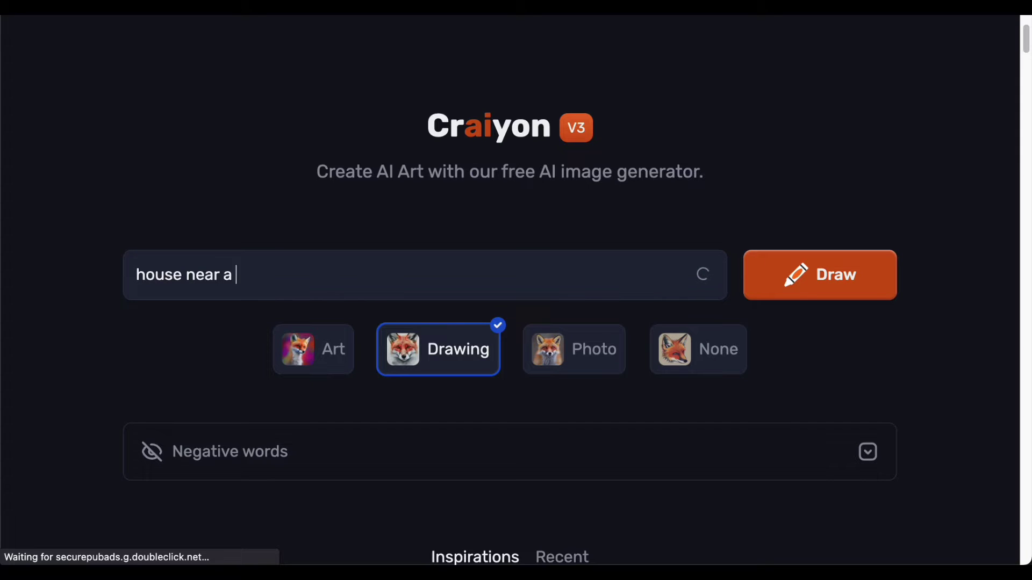
text(lake)
Expand the negative words option and enter "animals, people" to exclude them from the images.
click(231, 457)
scroll(430, 454, down, 2)
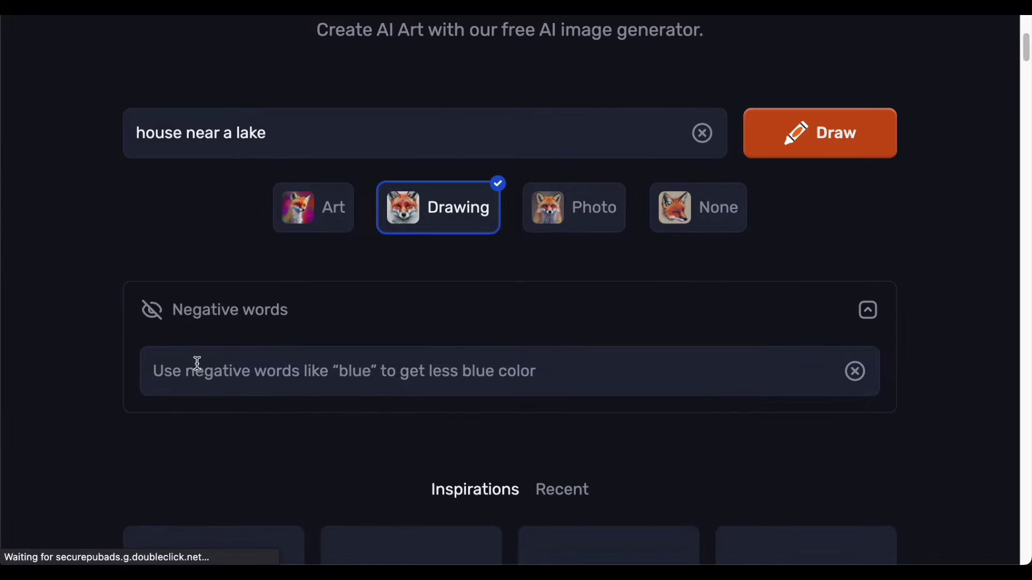
click(200, 365)
text(no)
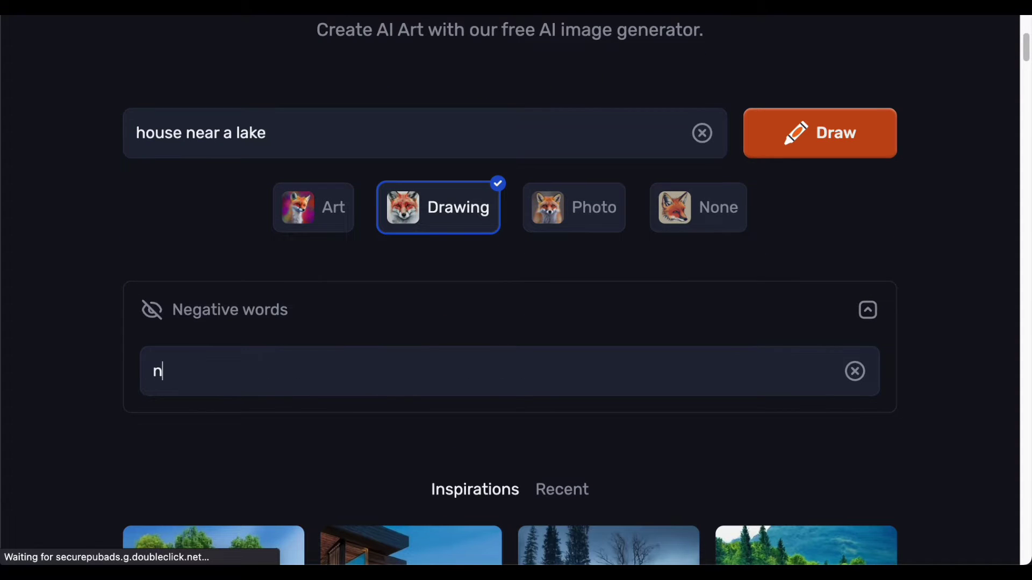
key(BackSpace)
key(BackSpace)
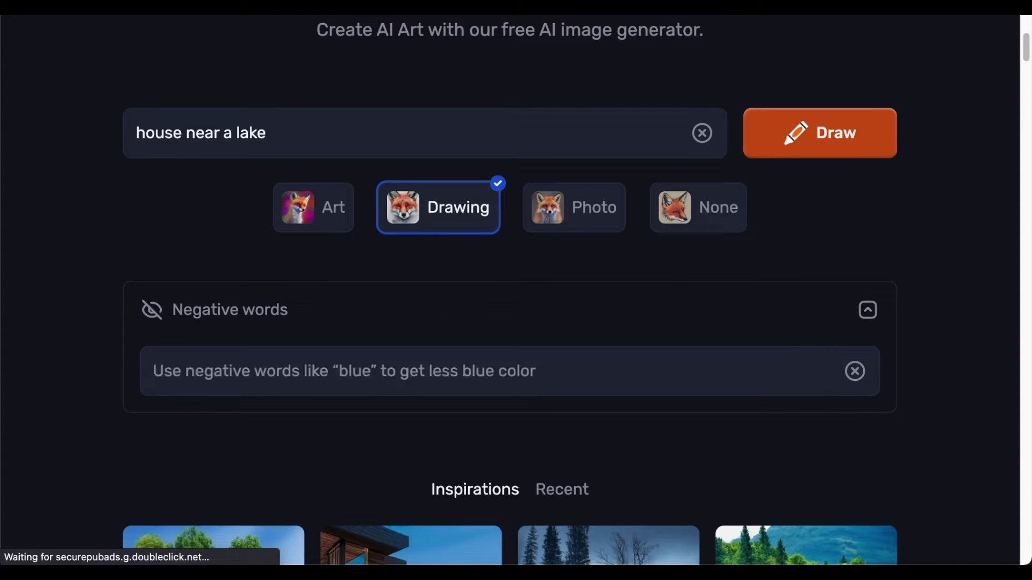
text(animals,)
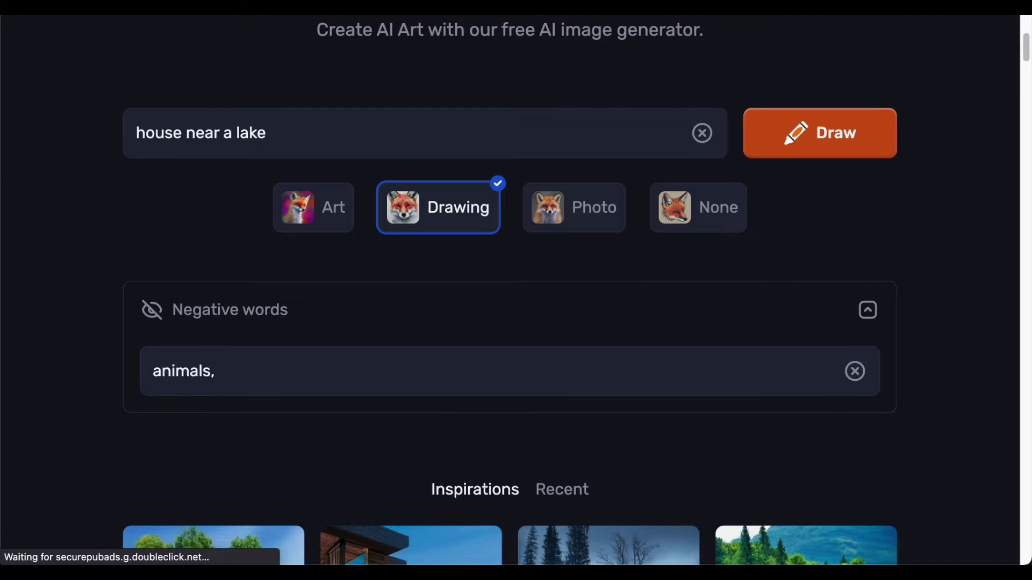
text( people)
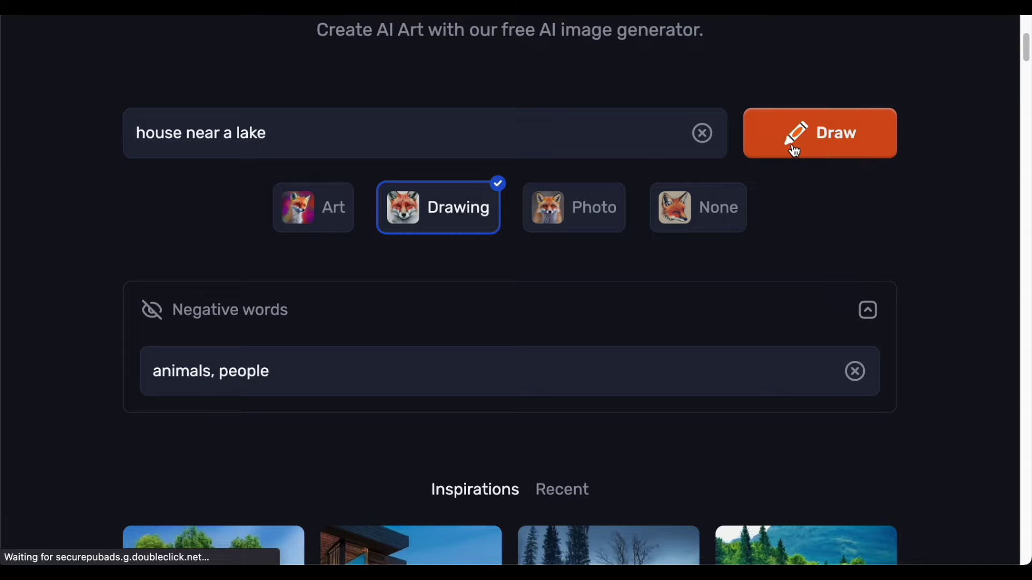
Start generating the images from the prompt and browse the lake house examples in the Inspirations gallery.
click(818, 132)
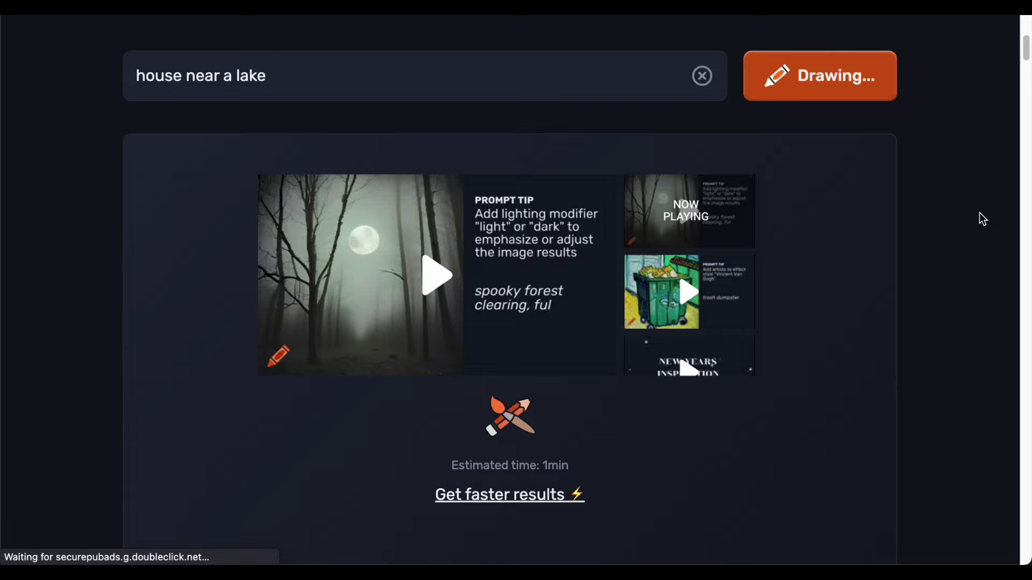
scroll(979, 212, down, 1)
scroll(957, 237, down, 5)
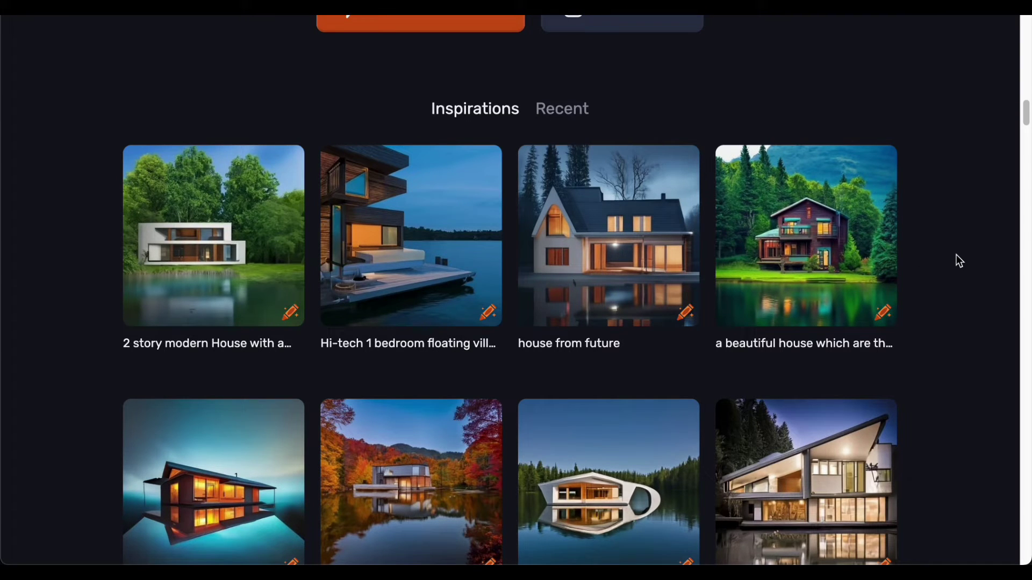
scroll(956, 255, down, 3)
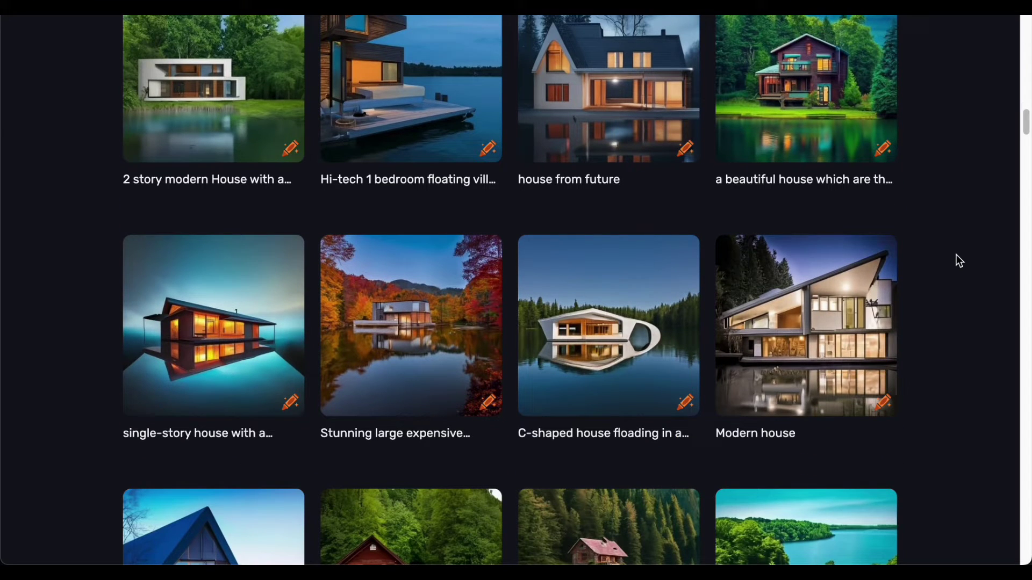
scroll(956, 256, down, 3)
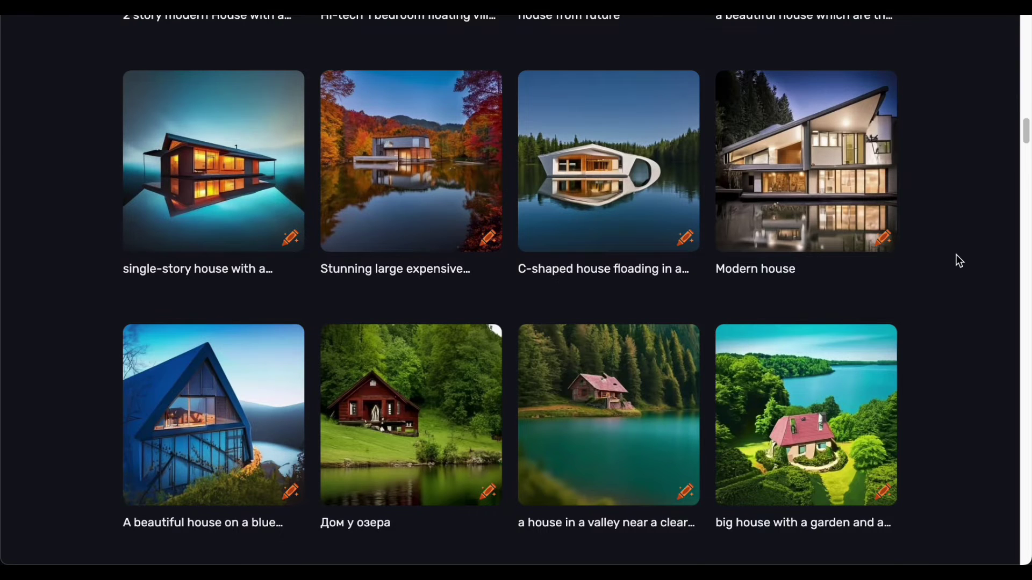
scroll(956, 254, down, 6)
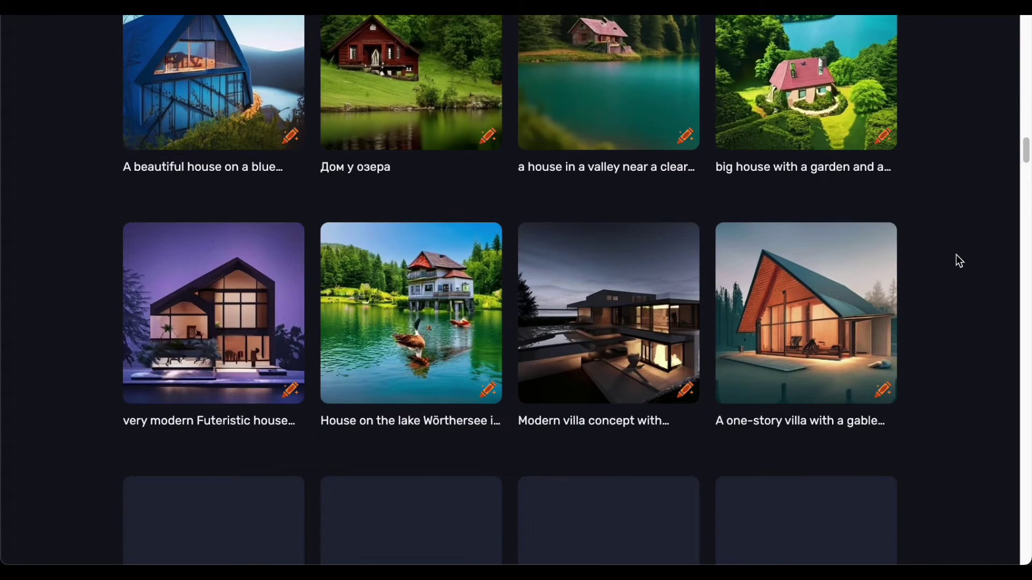
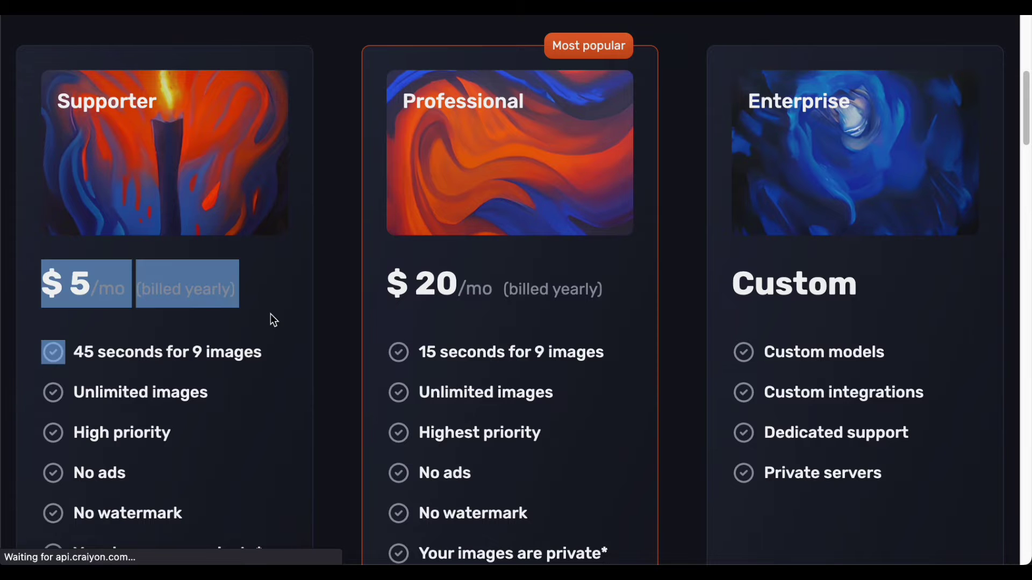
Review the Supporter plan's yearly-billed price and its list of features on the pricing page.
click(258, 340)
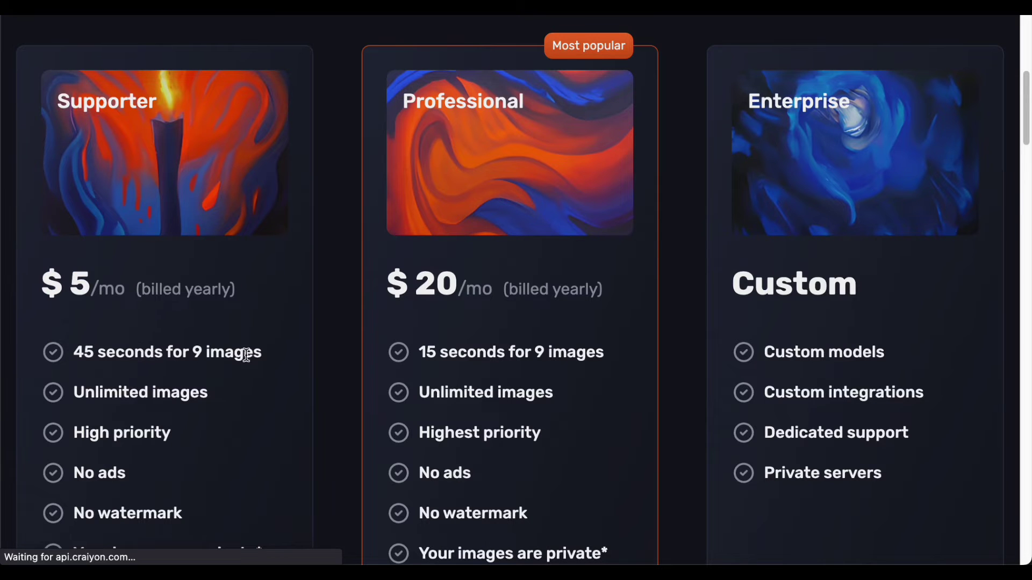
scroll(246, 354, down, 5)
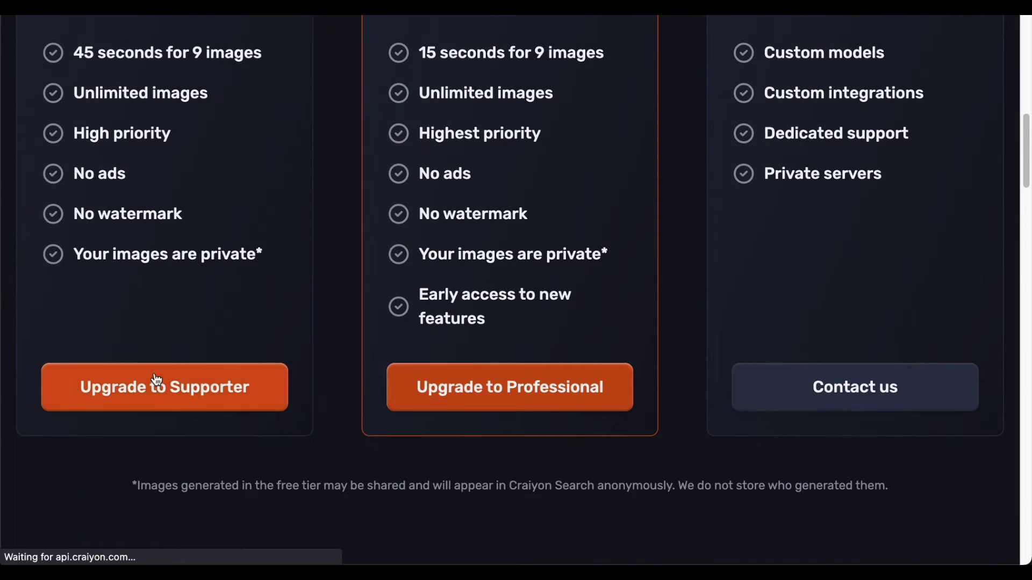
scroll(254, 312, up, 9)
scroll(537, 312, down, 4)
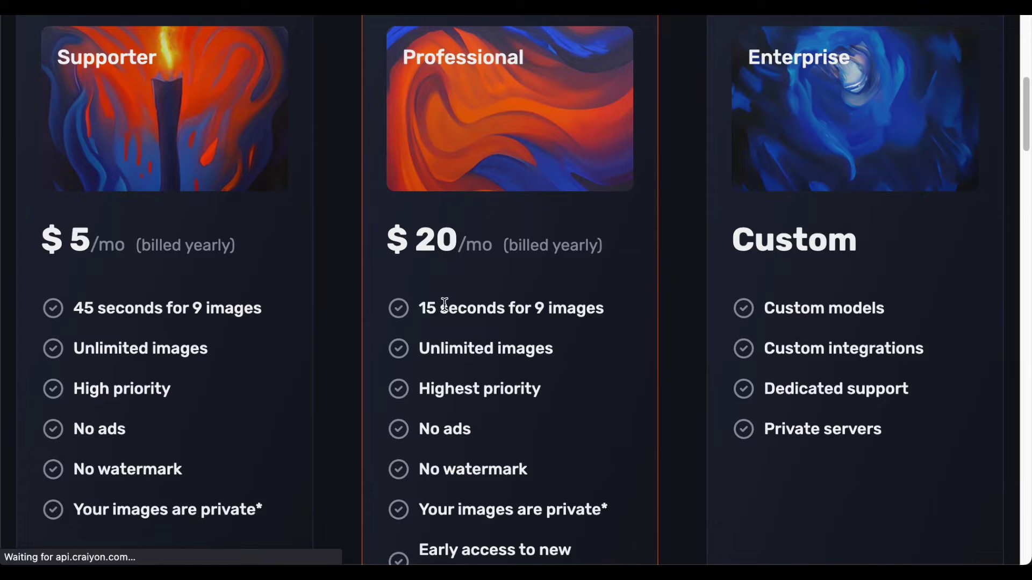
Examine the Professional plan's price, generation speed and remaining features, including the watermark terms.
drag(389, 249, 573, 249)
click(433, 327)
triple_click(454, 306)
click(579, 352)
scroll(578, 353, down, 2)
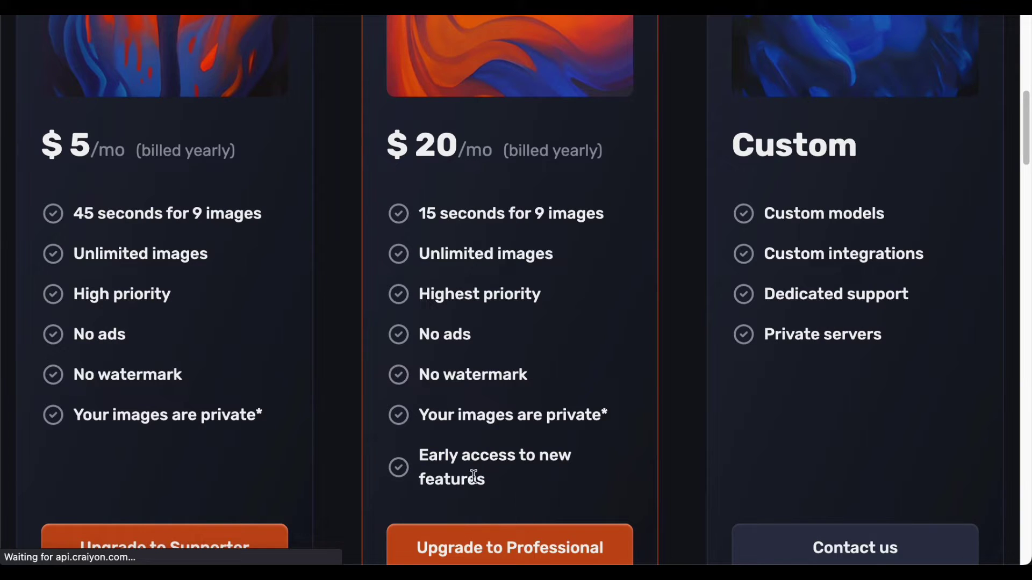
drag(420, 374, 544, 374)
click(544, 373)
Read through the Enterprise plan's custom pricing and features, down to its contact option.
scroll(544, 373, up, 3)
drag(742, 312, 908, 448)
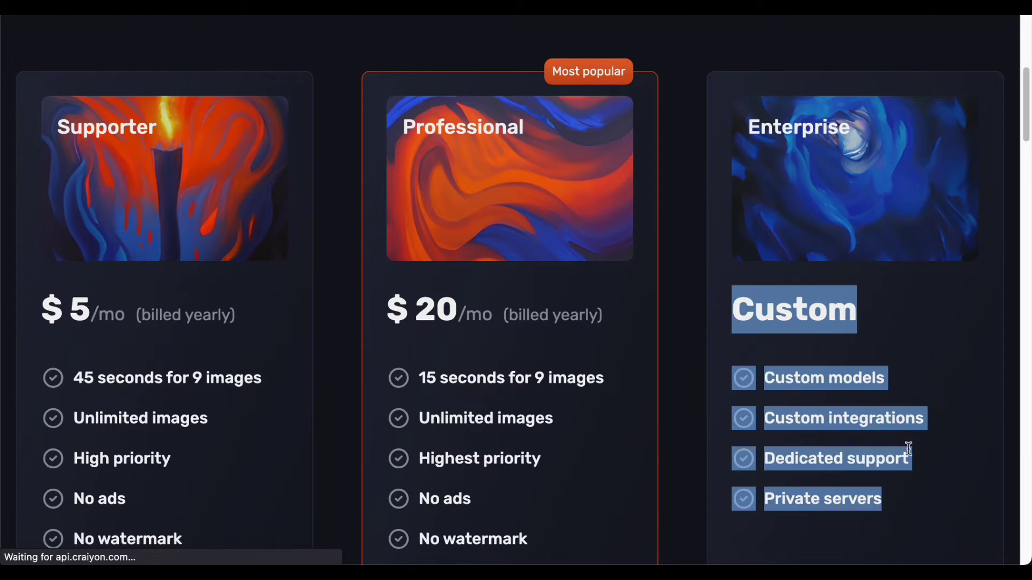
click(926, 395)
scroll(926, 395, down, 3)
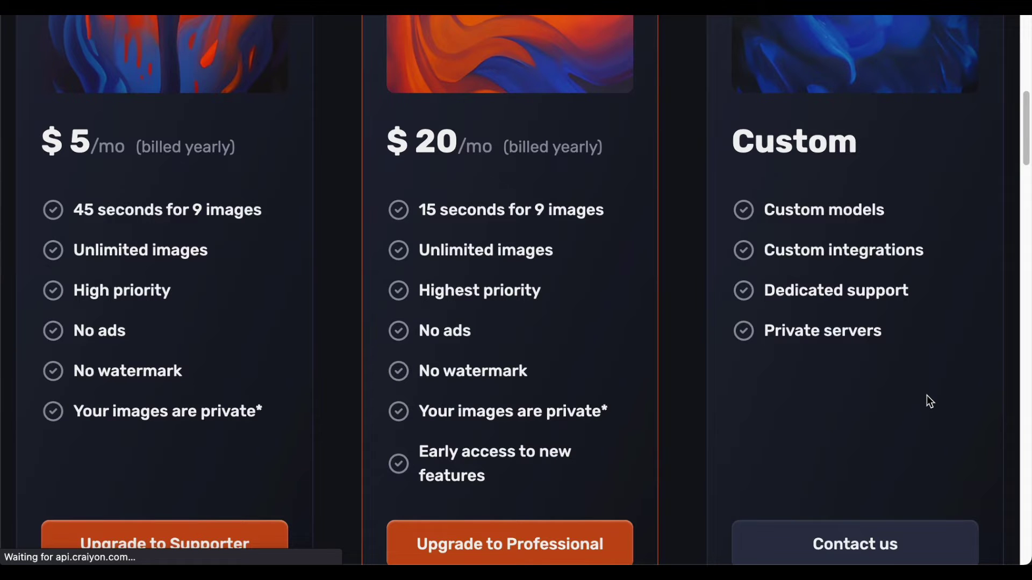
scroll(926, 395, down, 1)
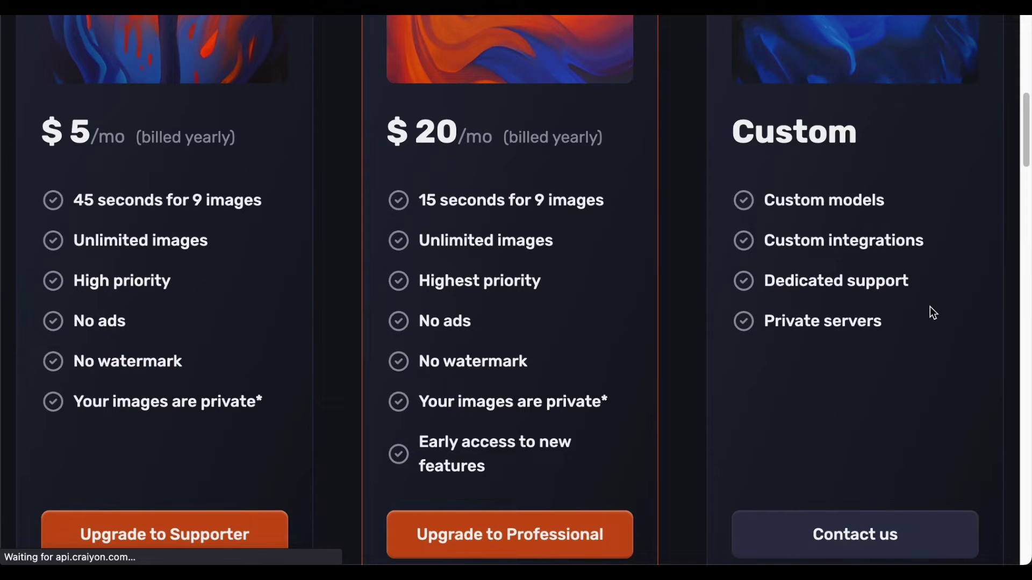
Switch the plan billing from yearly to monthly and check the monthly prices of the Supporter and Professional plans.
scroll(954, 290, up, 10)
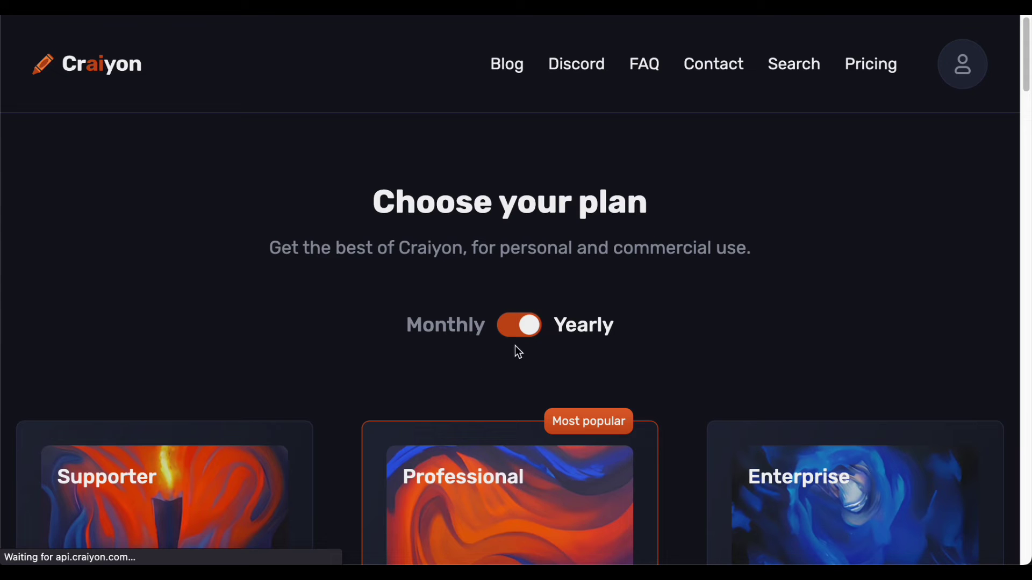
click(526, 333)
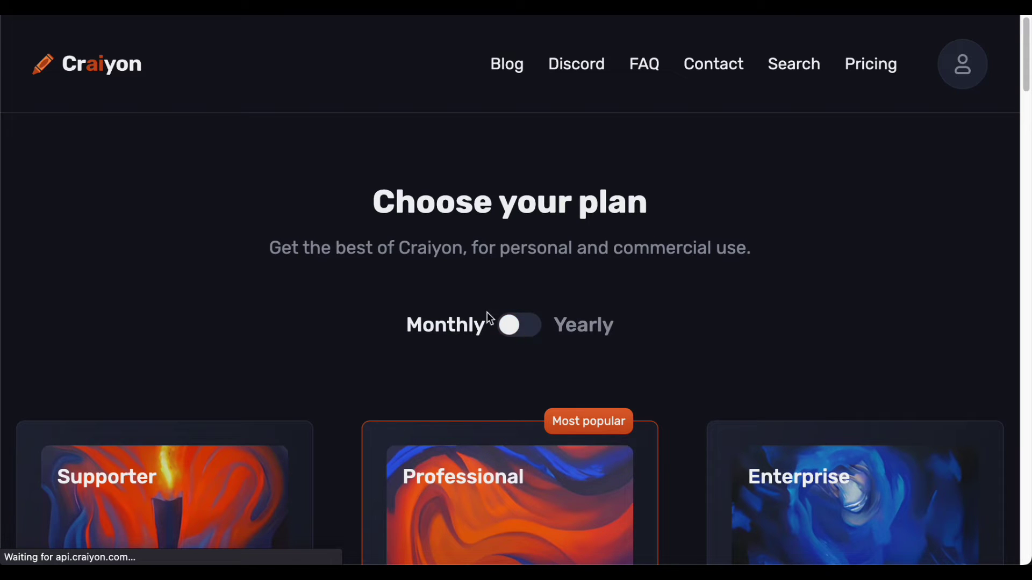
scroll(362, 295, down, 6)
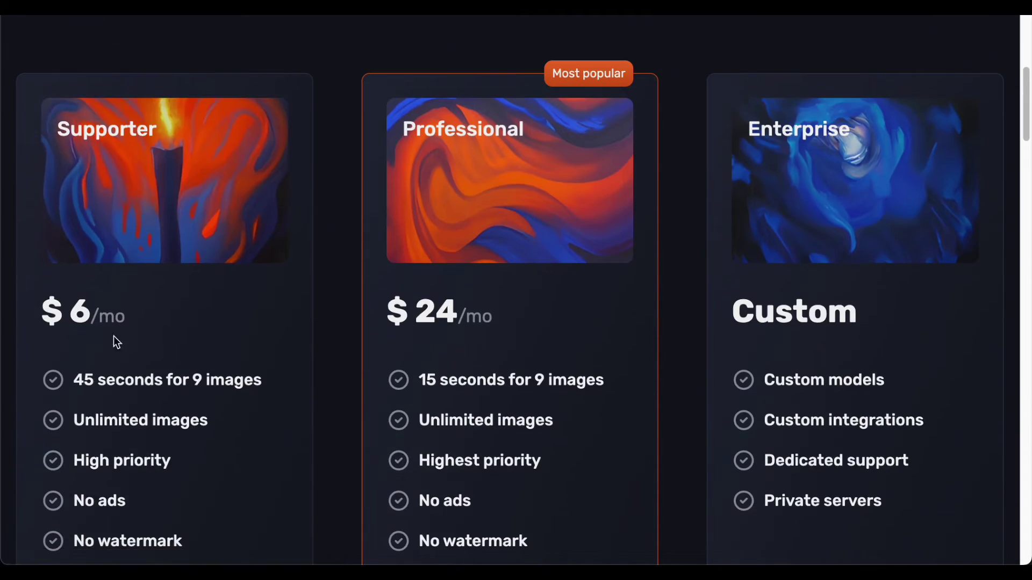
drag(43, 317, 126, 321)
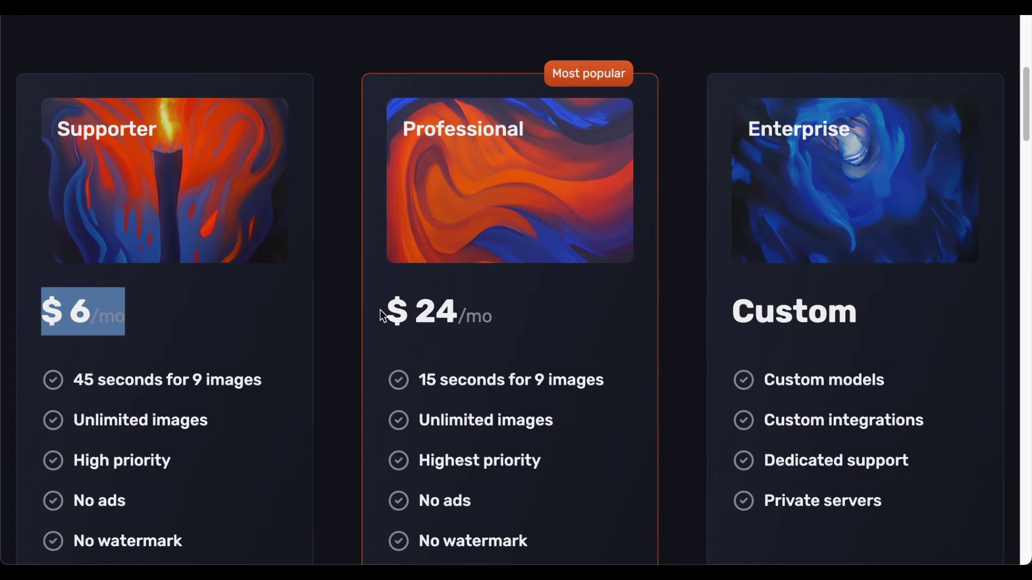
drag(379, 310, 515, 311)
click(731, 330)
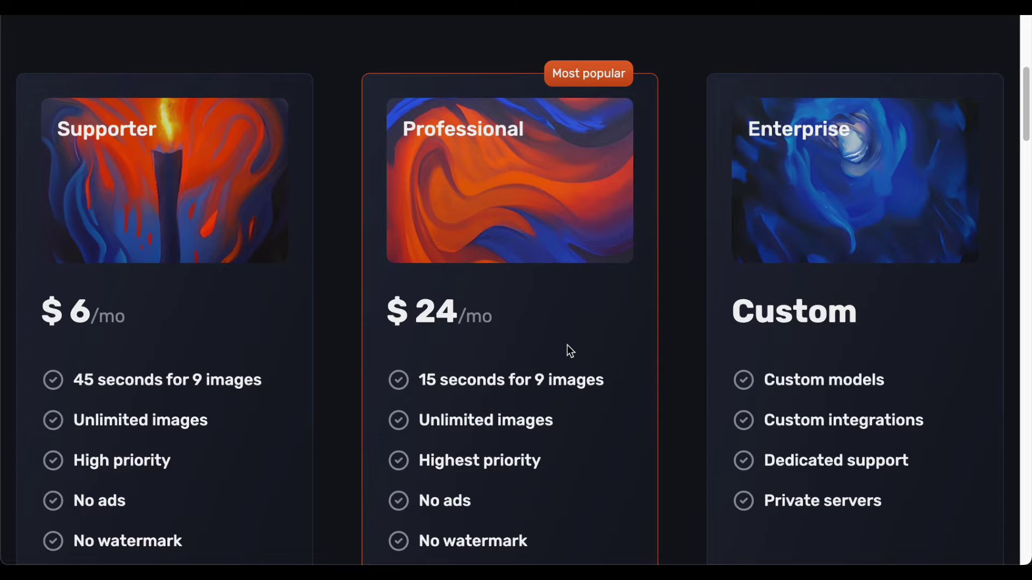
scroll(566, 345, up, 6)
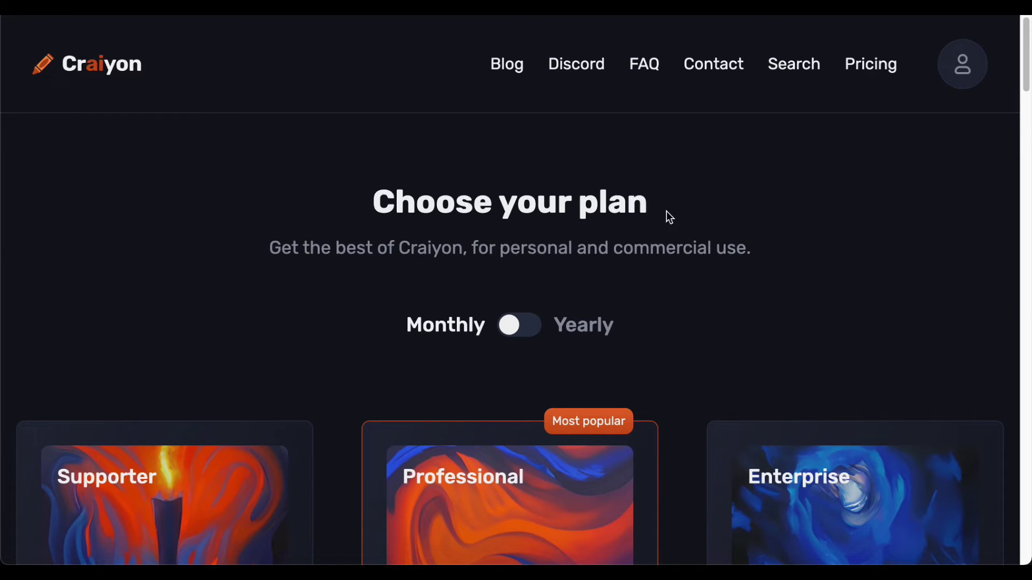
scroll(772, 224, down, 10)
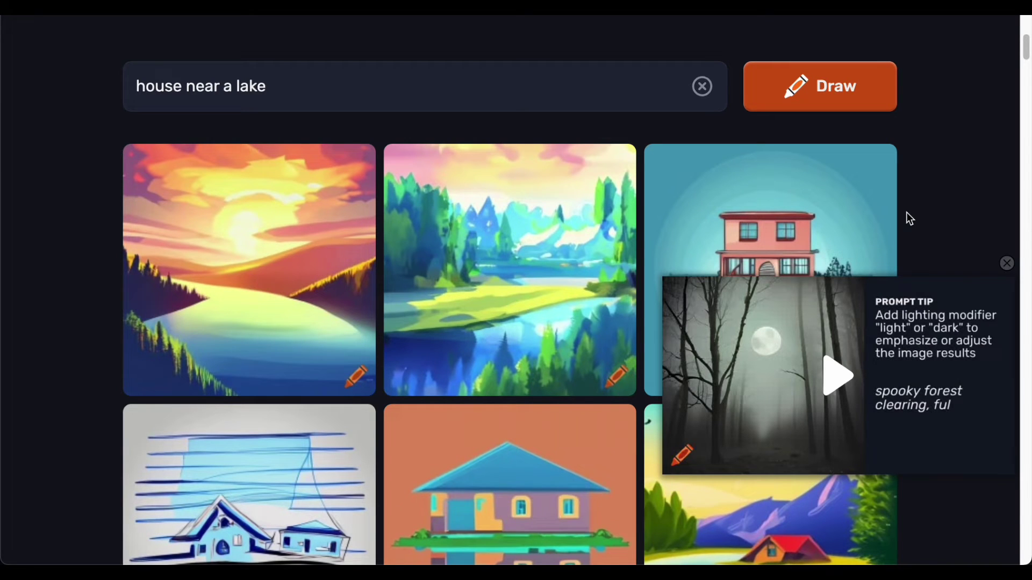
Close the floating prompt tip video and review the generated house near a lake drawings down to the prompt idea.
click(1007, 263)
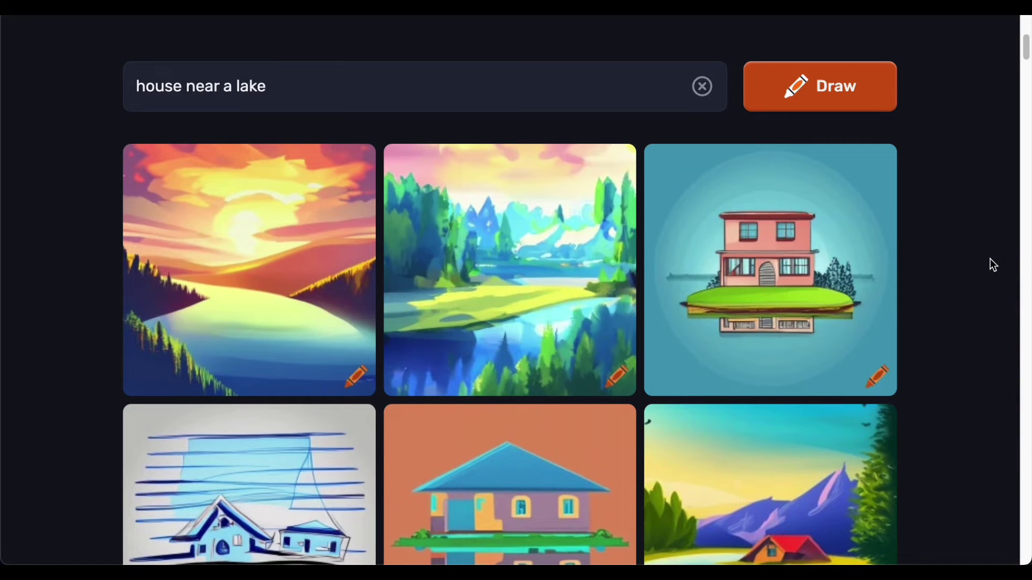
scroll(990, 259, down, 6)
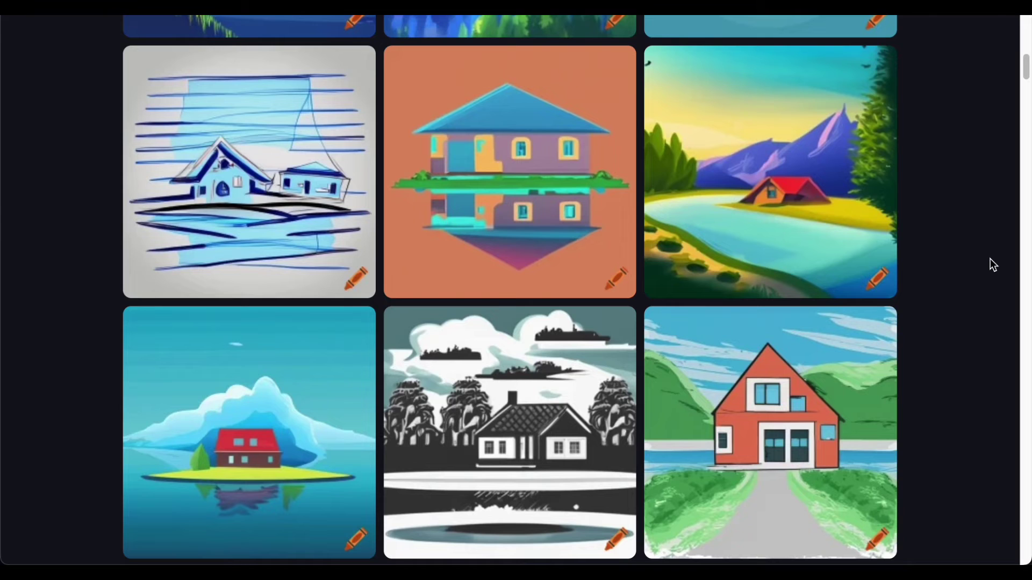
scroll(990, 259, down, 6)
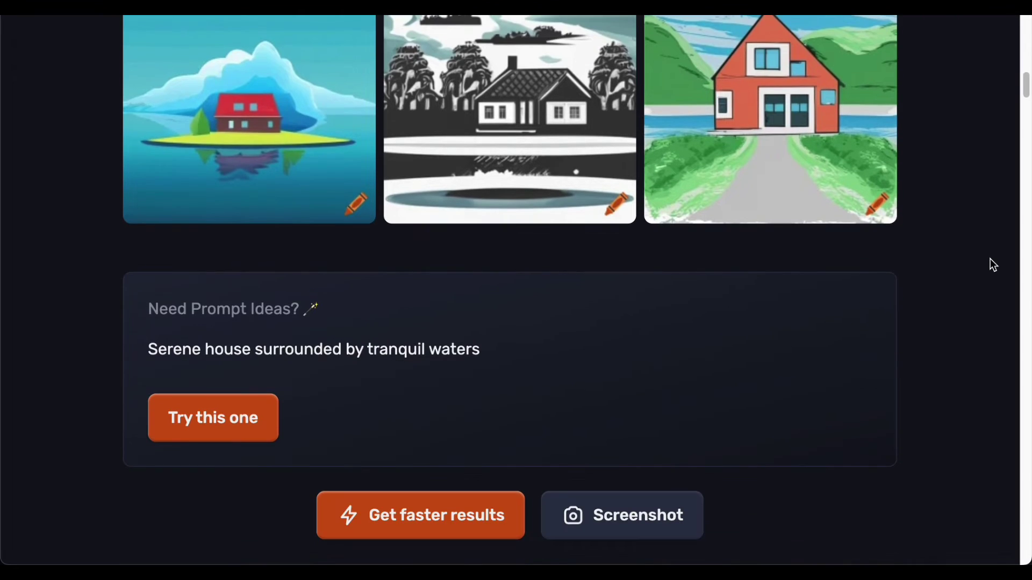
Look further through the Inspirations gallery below the generated drawings for related house and lake images.
scroll(989, 259, down, 8)
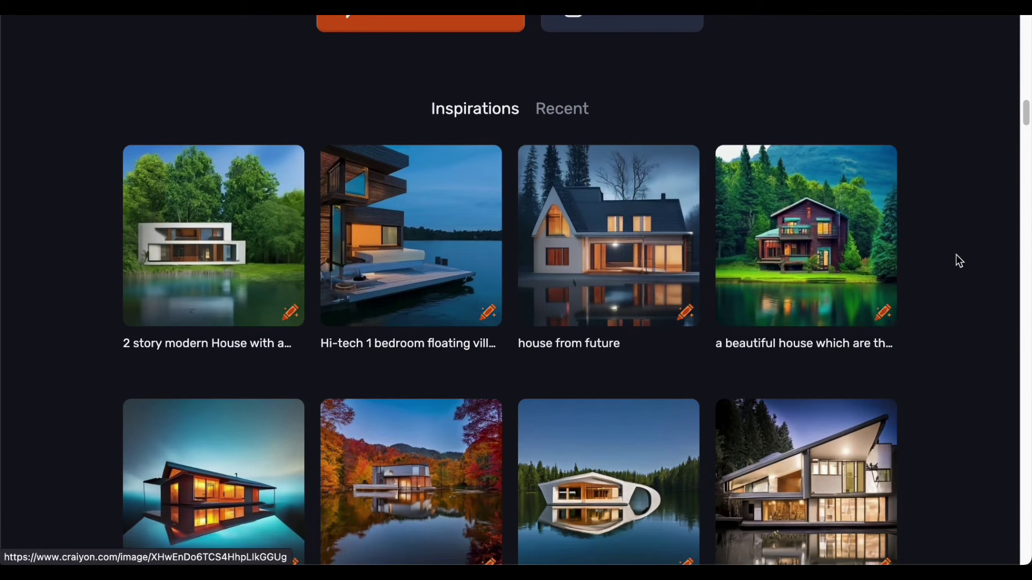
scroll(959, 262, down, 3)
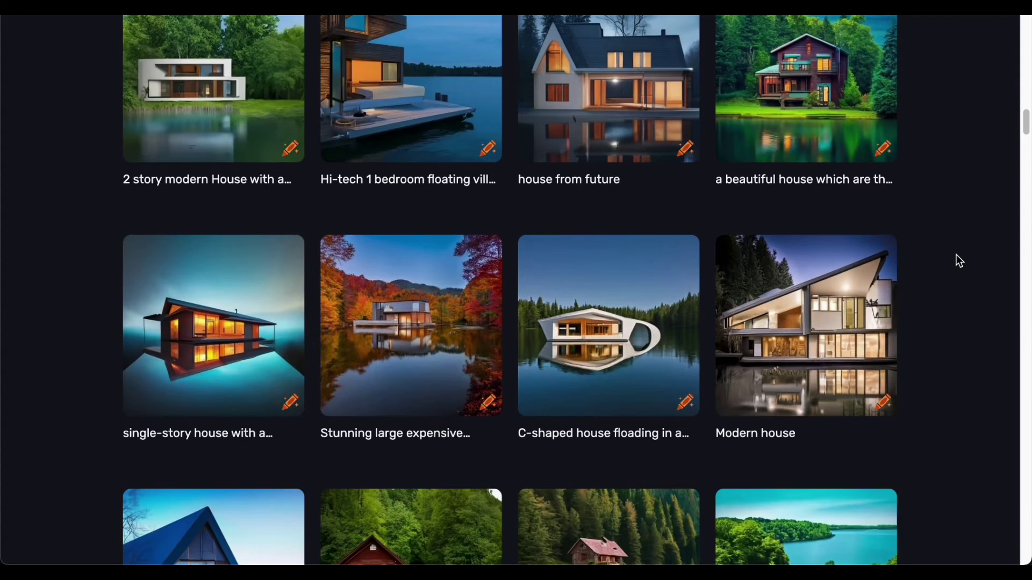
scroll(956, 255, down, 3)
scroll(956, 255, down, 6)
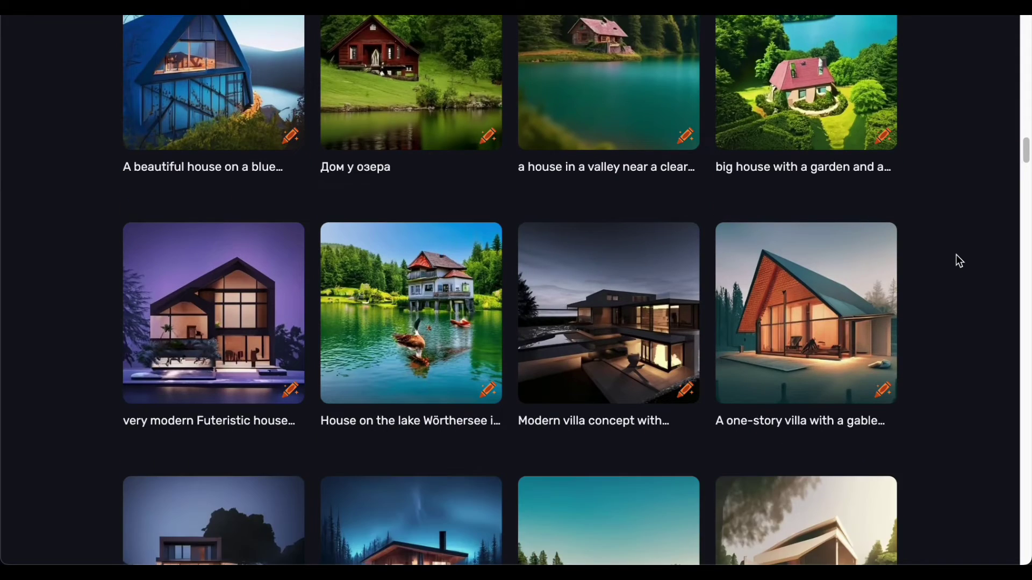
scroll(959, 261, down, 3)
scroll(959, 261, down, 3)
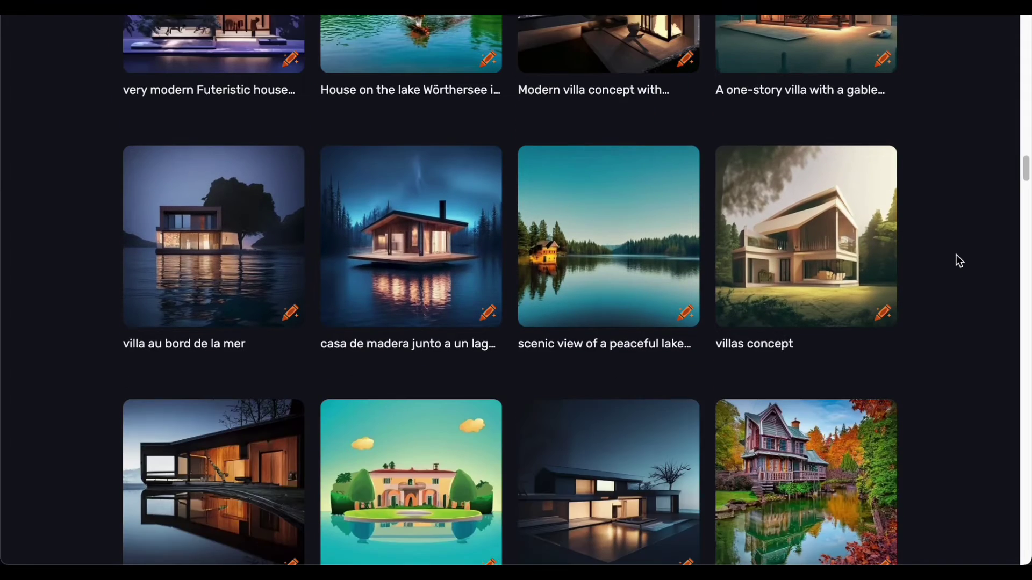
scroll(959, 261, down, 7)
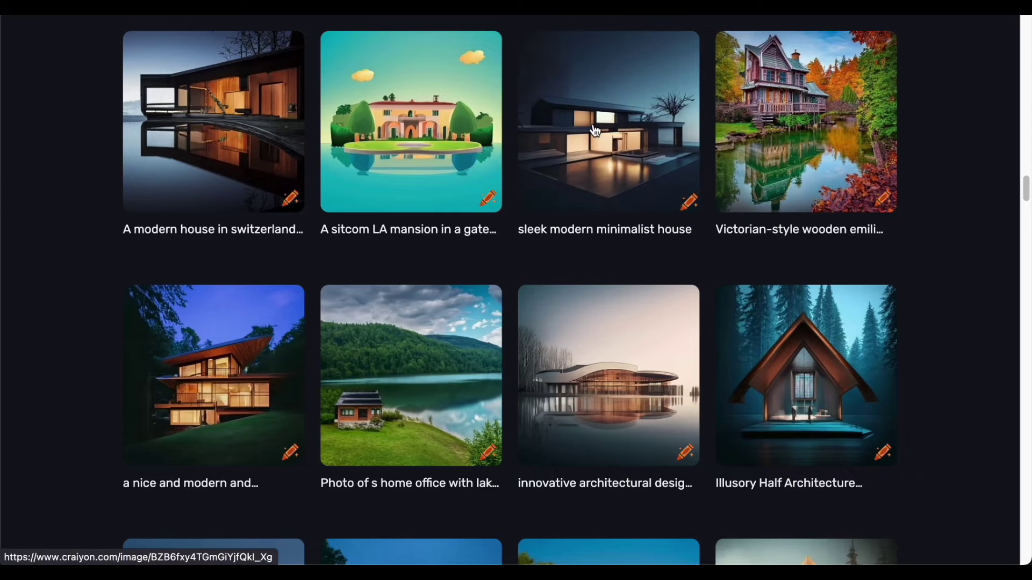
Open the "sleek modern minimalist house" image from the Inspirations gallery and look it over.
click(595, 131)
scroll(878, 224, down, 6)
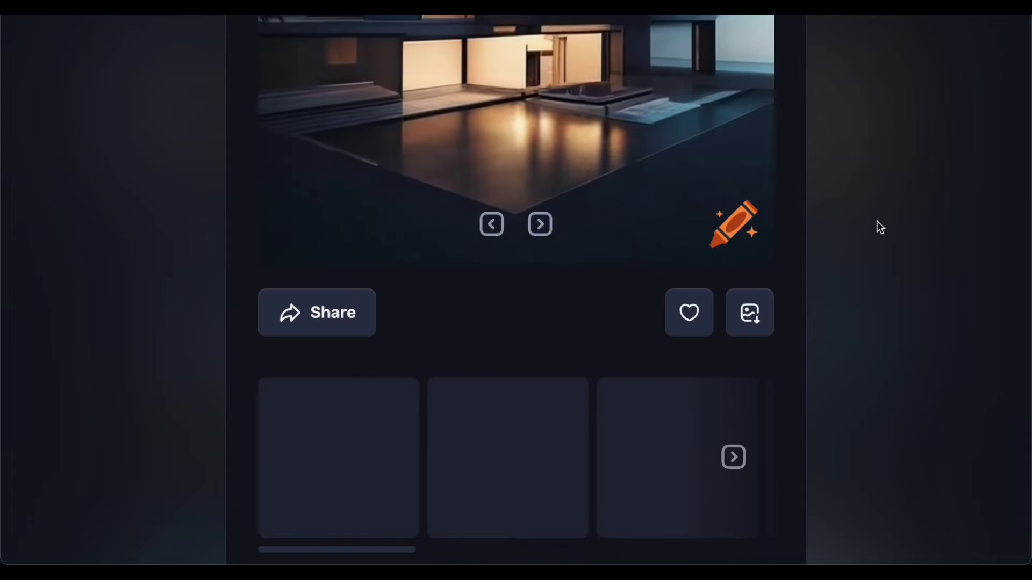
scroll(877, 221, up, 4)
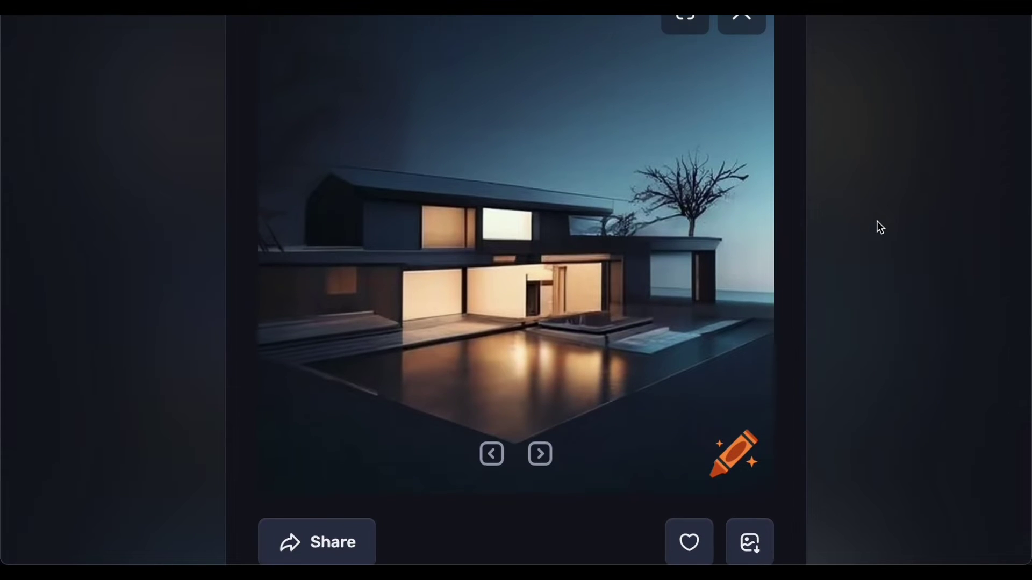
Step forward past the Victorian-style house to the wooden villa image, read its prompt, and close the image view.
click(541, 455)
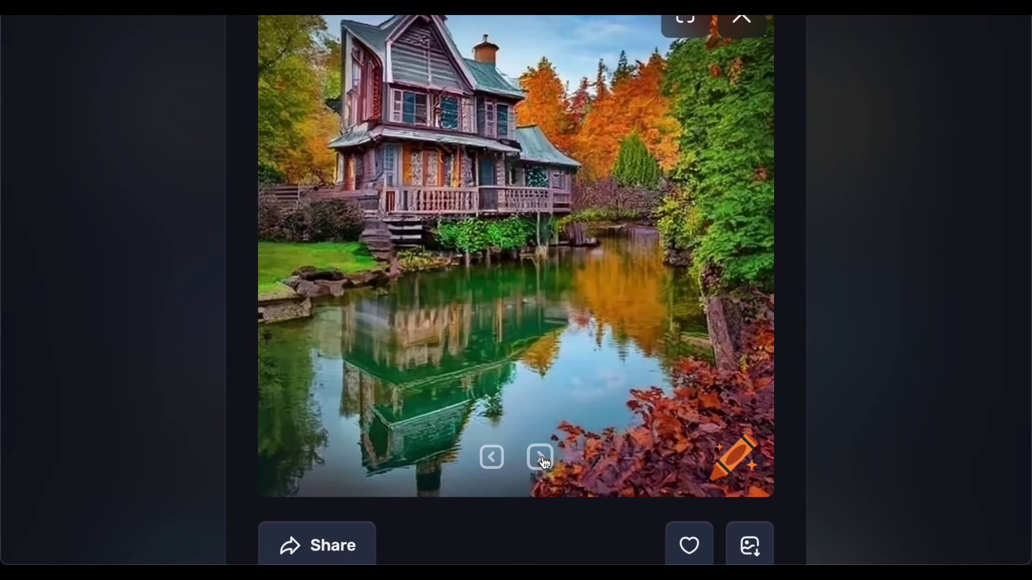
click(540, 457)
scroll(807, 295, down, 10)
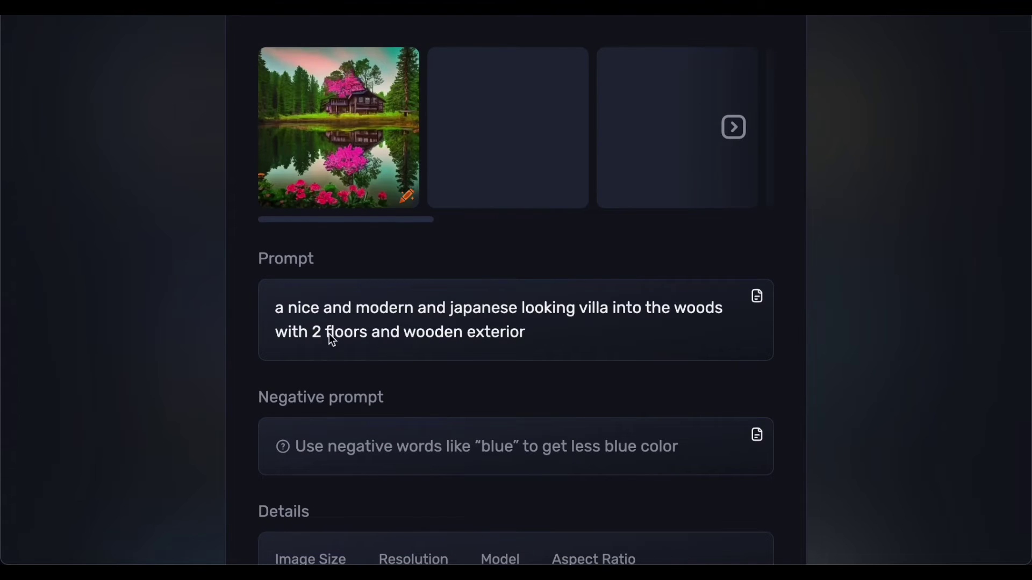
scroll(612, 322, up, 6)
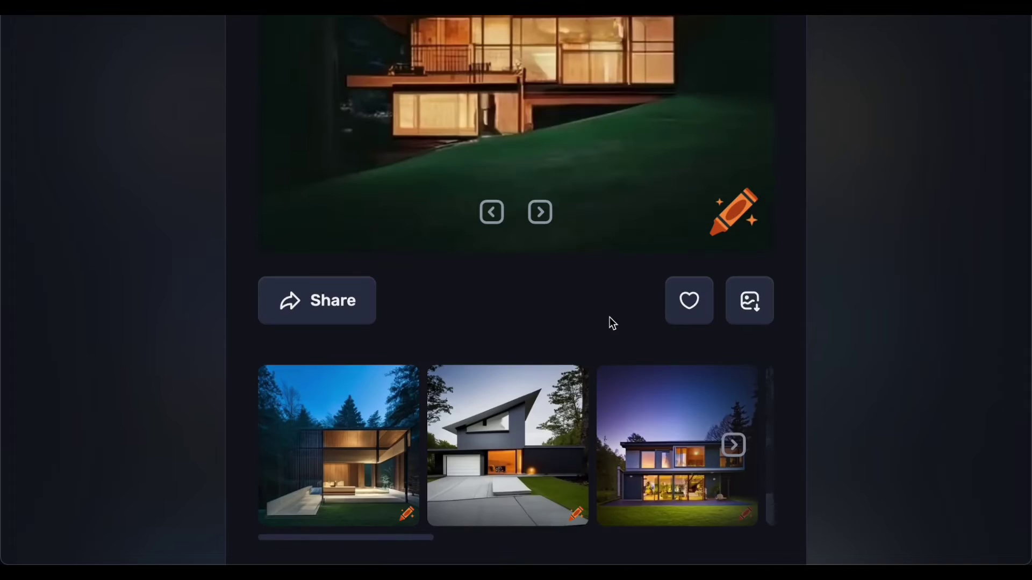
scroll(612, 322, up, 5)
click(740, 118)
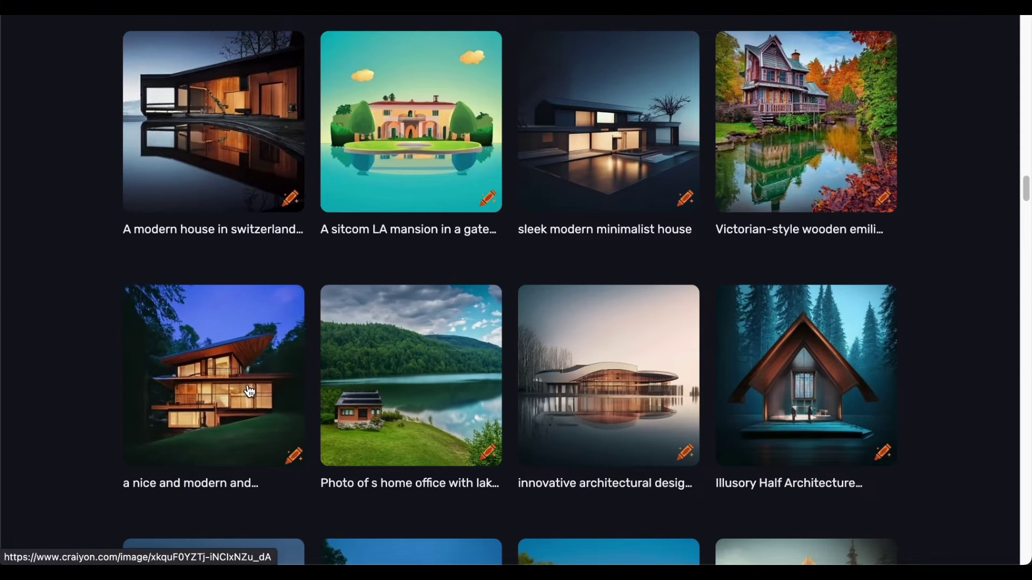
Find the Scandinavian boathouse image further down the Inspirations gallery, open it and read its prompt.
scroll(248, 391, down, 6)
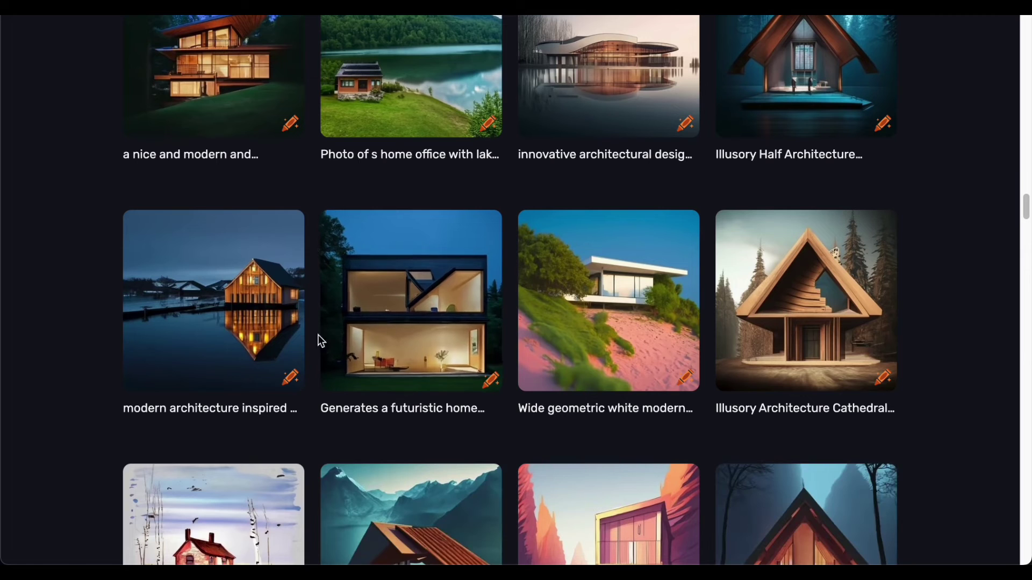
click(223, 317)
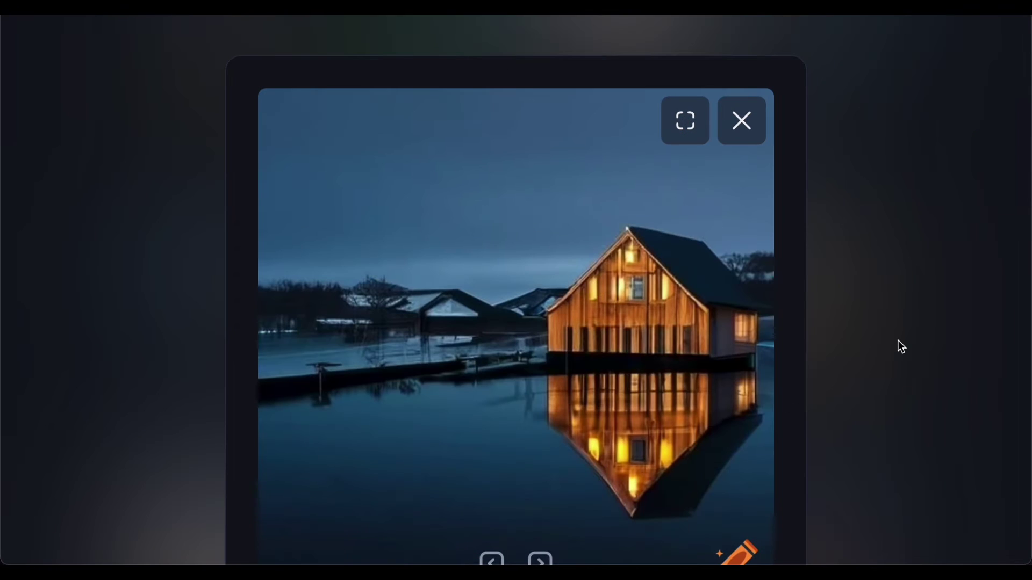
scroll(898, 340, down, 5)
scroll(898, 340, down, 6)
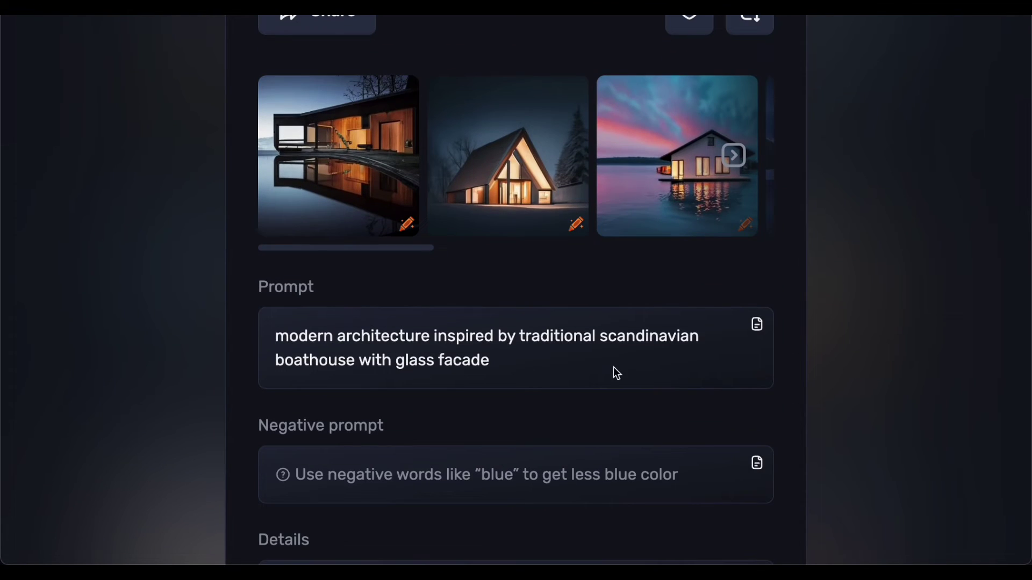
View the related A-frame and sunset lake house images, and open the latter's T-shirt in the store with the Interface layout.
click(511, 161)
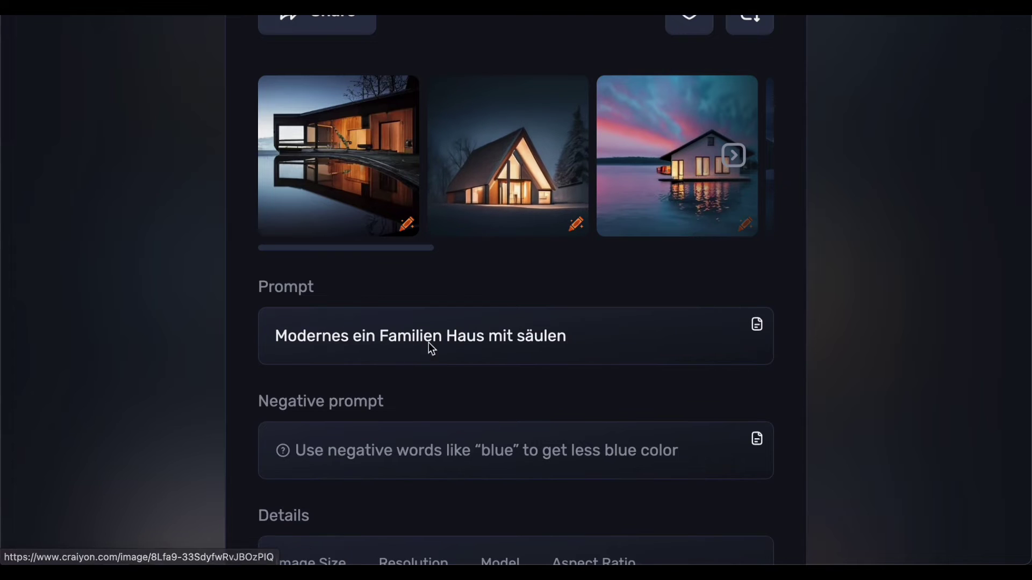
click(678, 195)
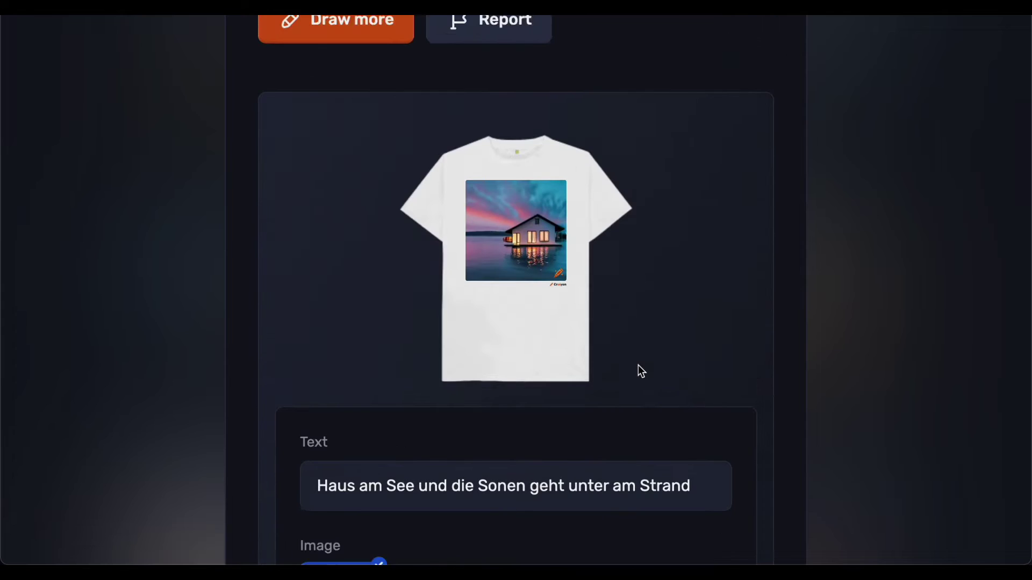
scroll(638, 369, down, 5)
scroll(638, 369, up, 5)
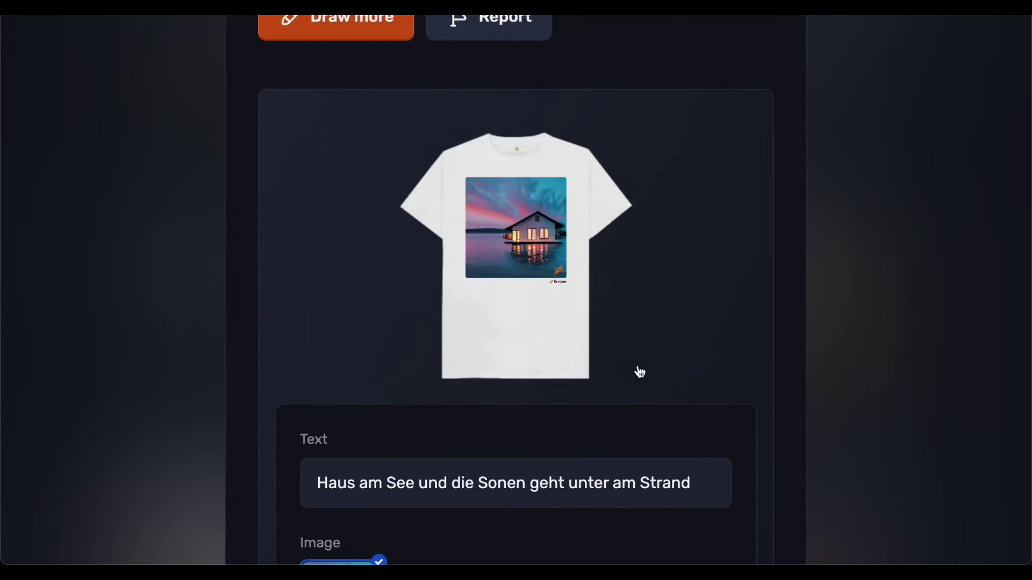
scroll(638, 369, up, 1)
scroll(565, 360, down, 5)
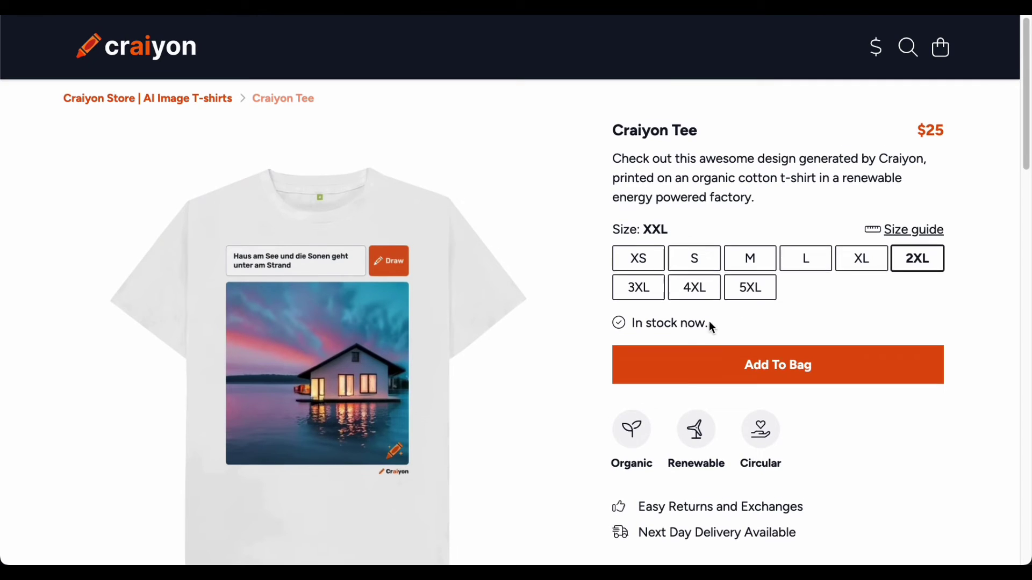
Review the Craiyon Tee's details, the other clothing offered with this design, and the suggested products.
scroll(675, 414, down, 6)
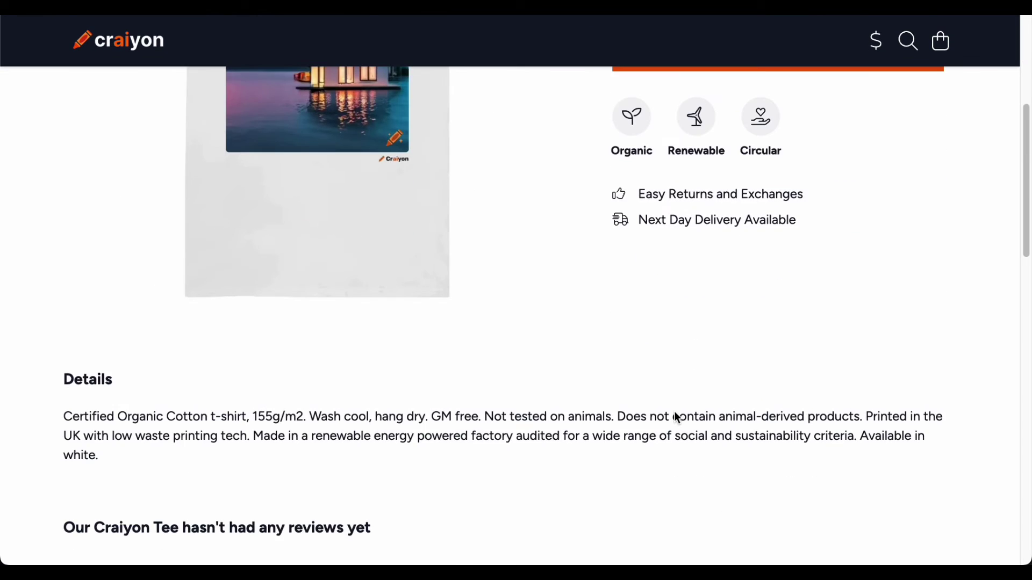
scroll(675, 414, down, 9)
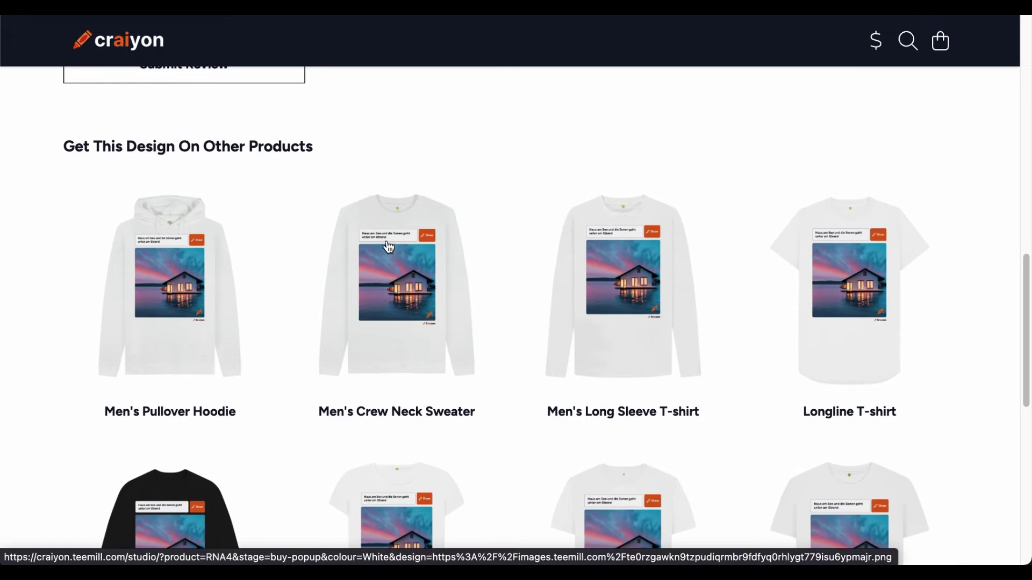
scroll(849, 264, down, 5)
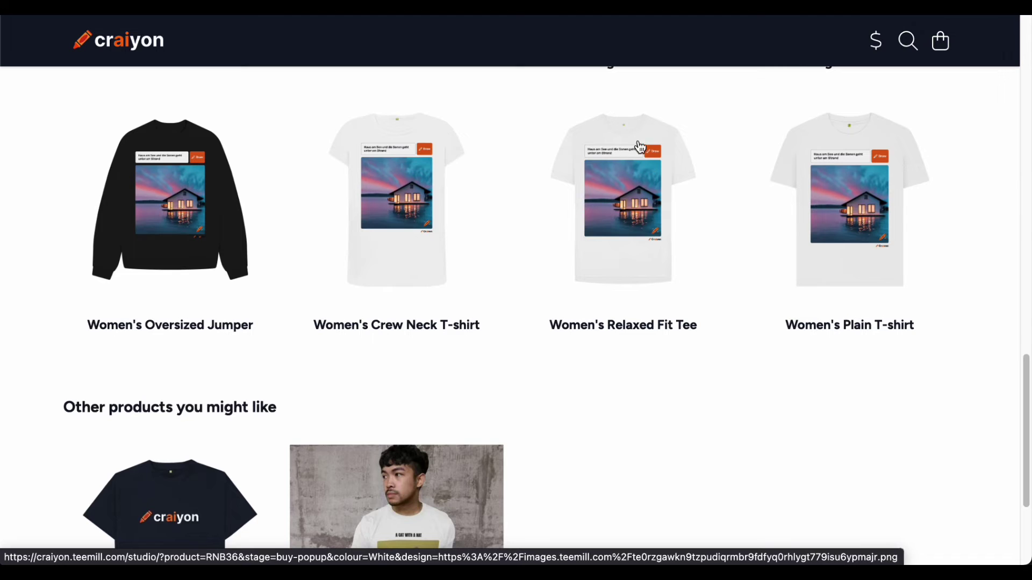
scroll(855, 290, down, 3)
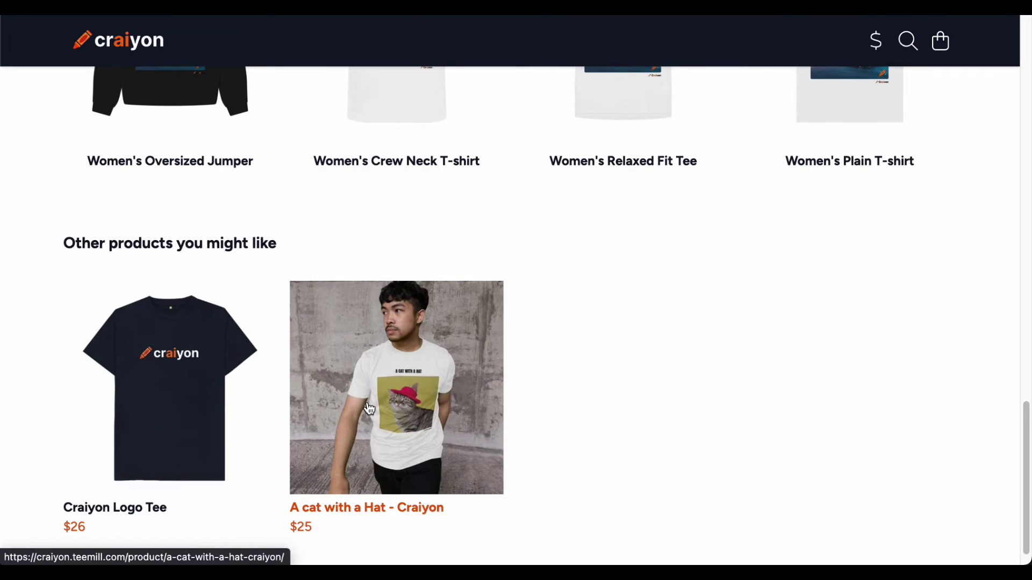
scroll(586, 304, down, 1)
scroll(586, 315, up, 20)
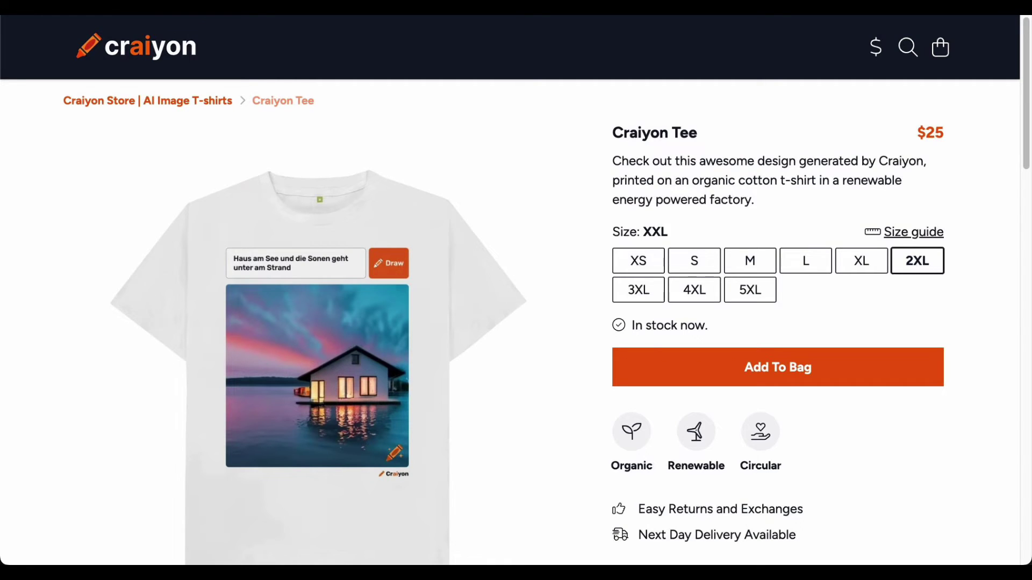
Return from the store to the sunset lake house image, close it, and go back to the prompt field.
key(alt+Left)
scroll(717, 265, up, 3)
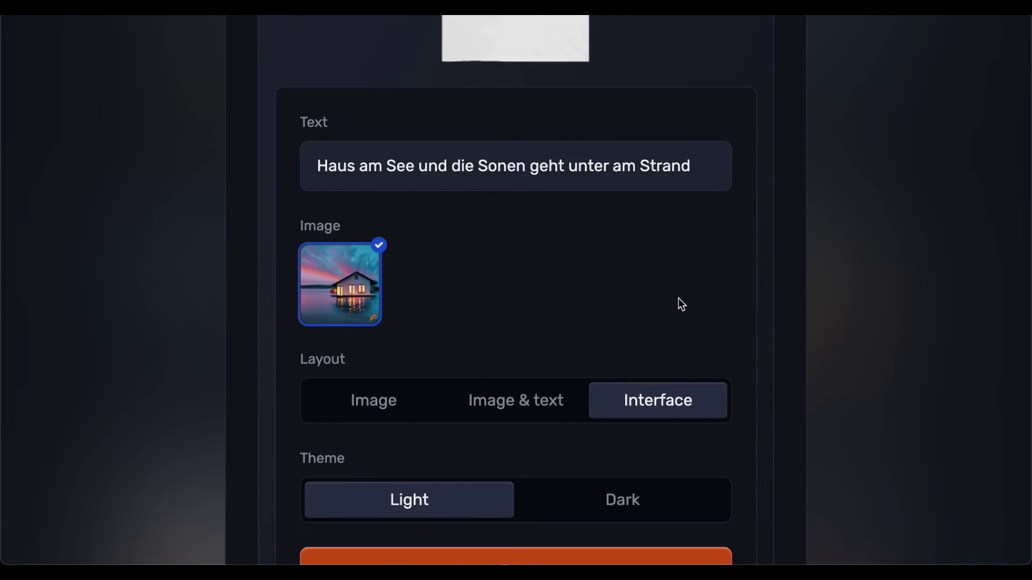
scroll(681, 304, up, 15)
click(679, 301)
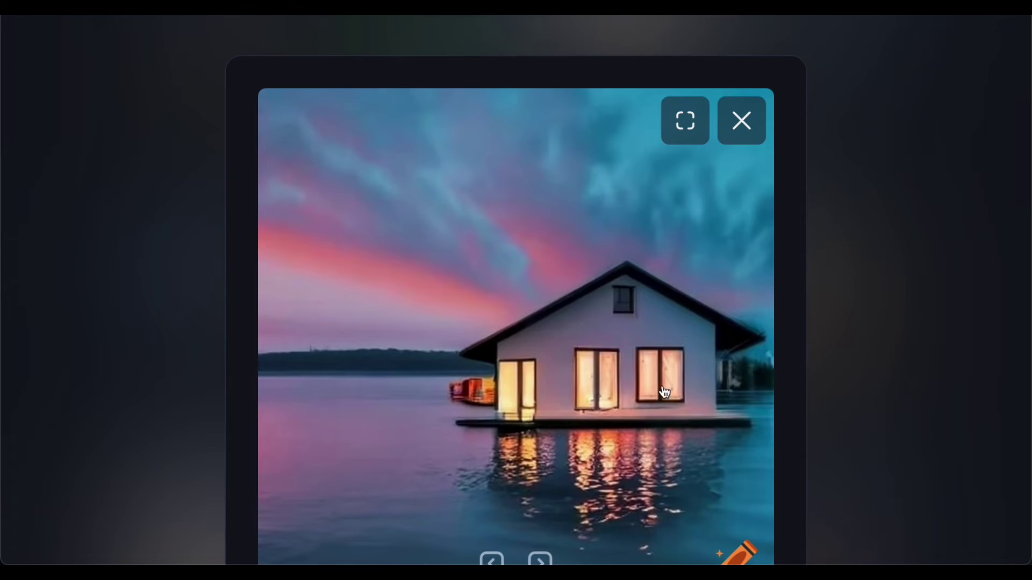
click(742, 121)
scroll(739, 293, up, 15)
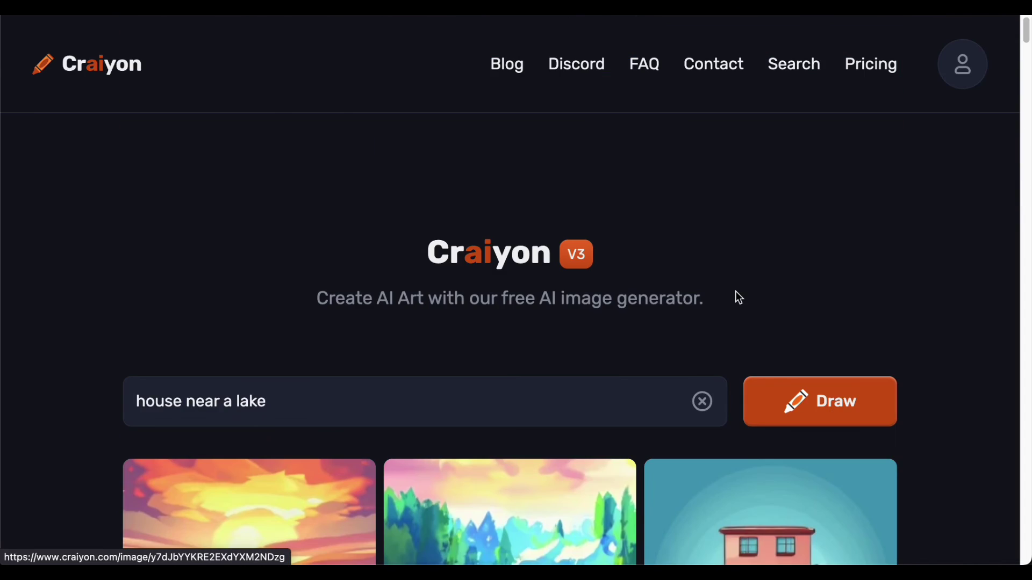
Replace the prompt with "a cute furry dog", choose the Art style, and generate the images.
drag(371, 403, 60, 405)
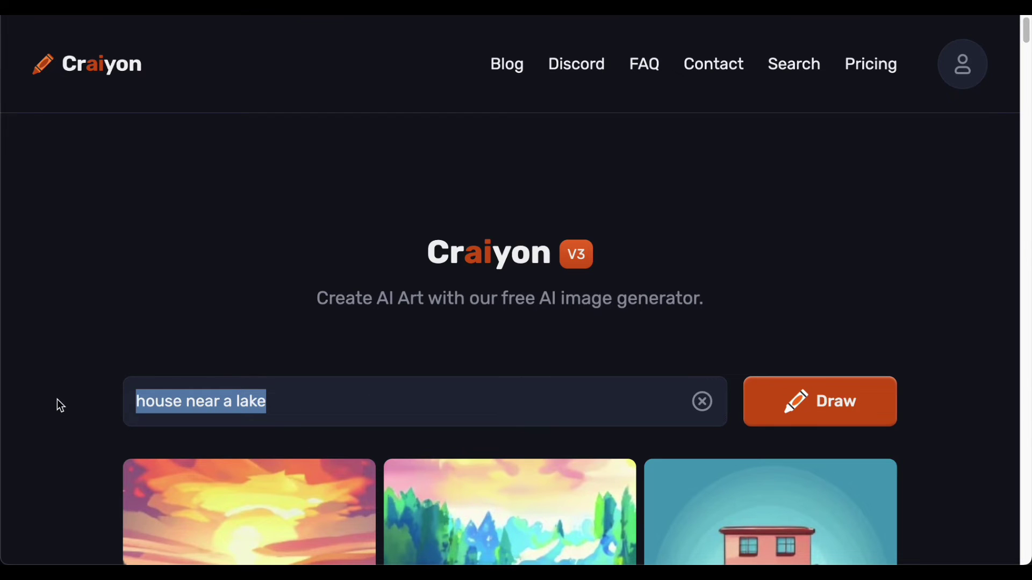
text(a cu)
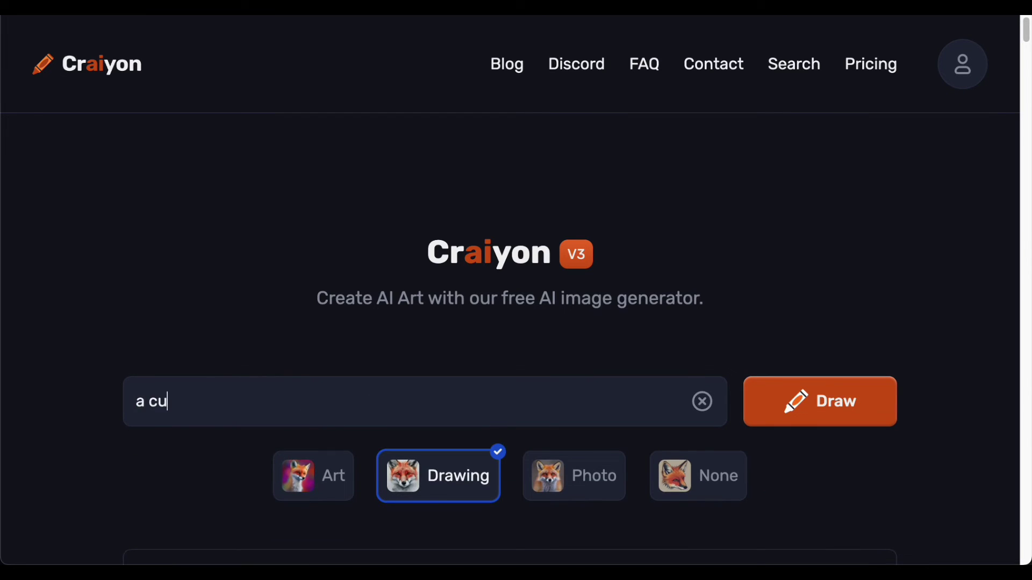
text(te furry dog)
scroll(283, 334, down, 1)
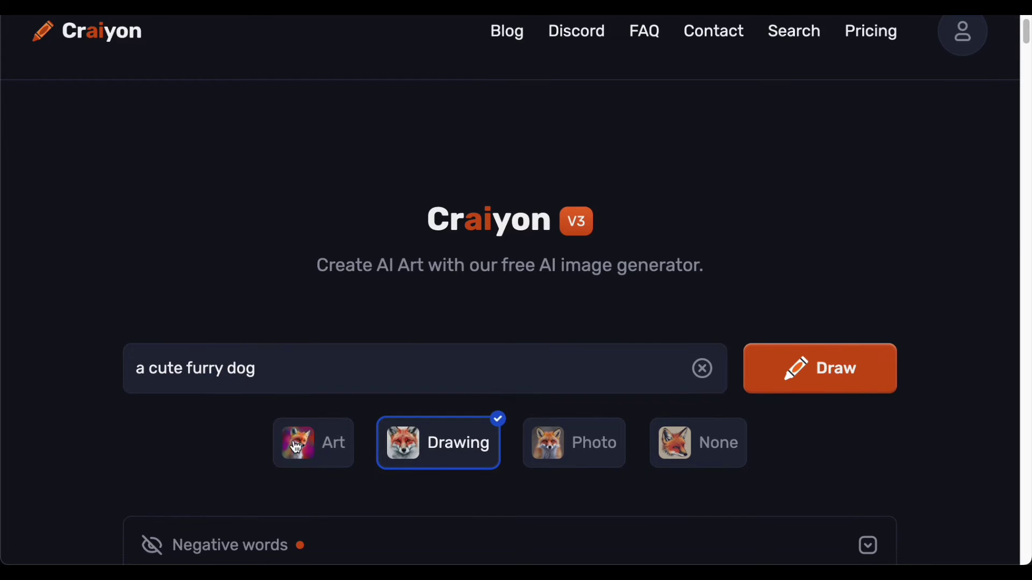
click(297, 447)
scroll(396, 317, down, 1)
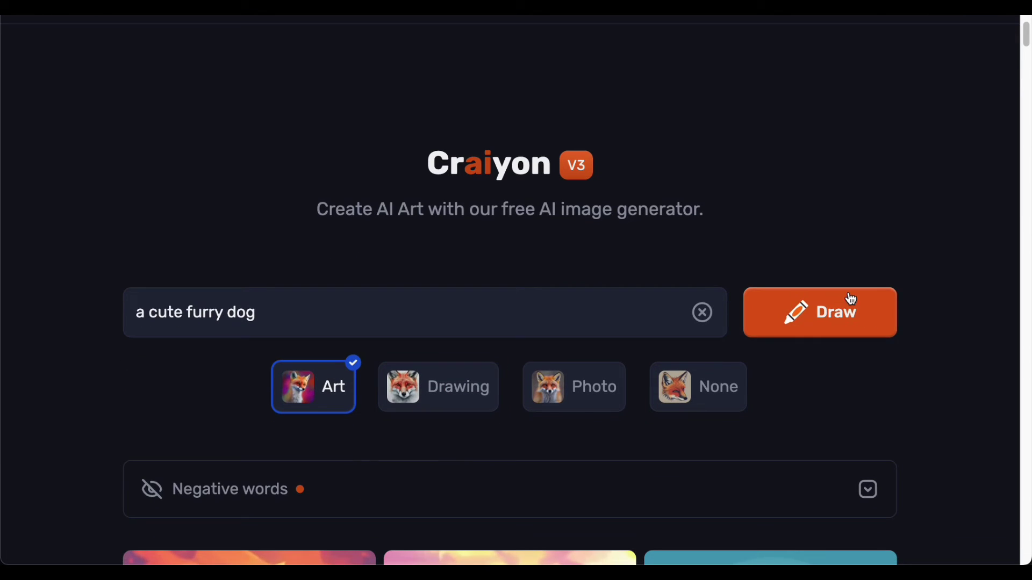
click(834, 311)
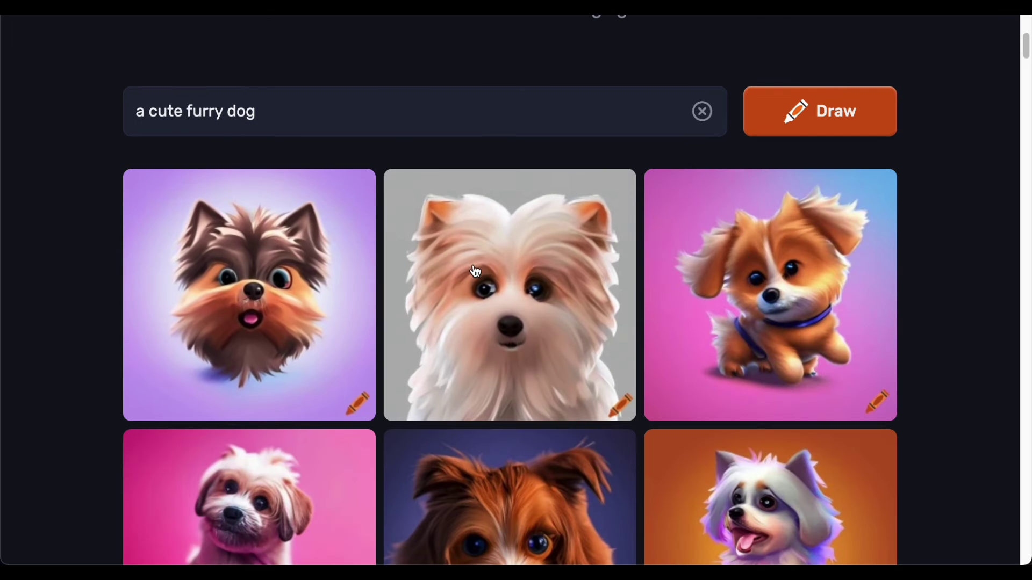
Review the generated dog images, the suggested prompt idea, and the dog pictures in the Inspirations gallery.
scroll(853, 357, down, 8)
scroll(926, 337, down, 15)
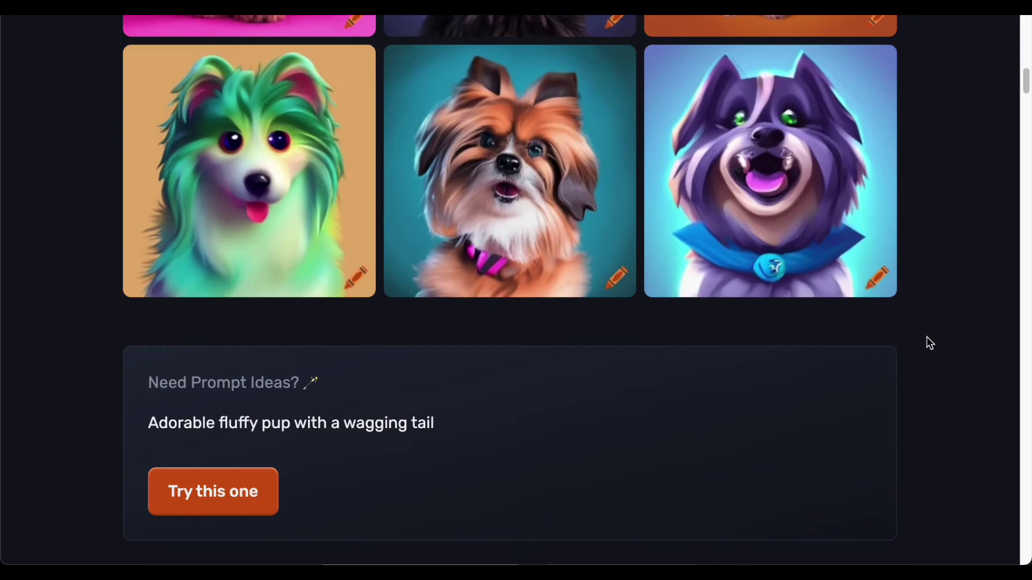
scroll(927, 337, up, 3)
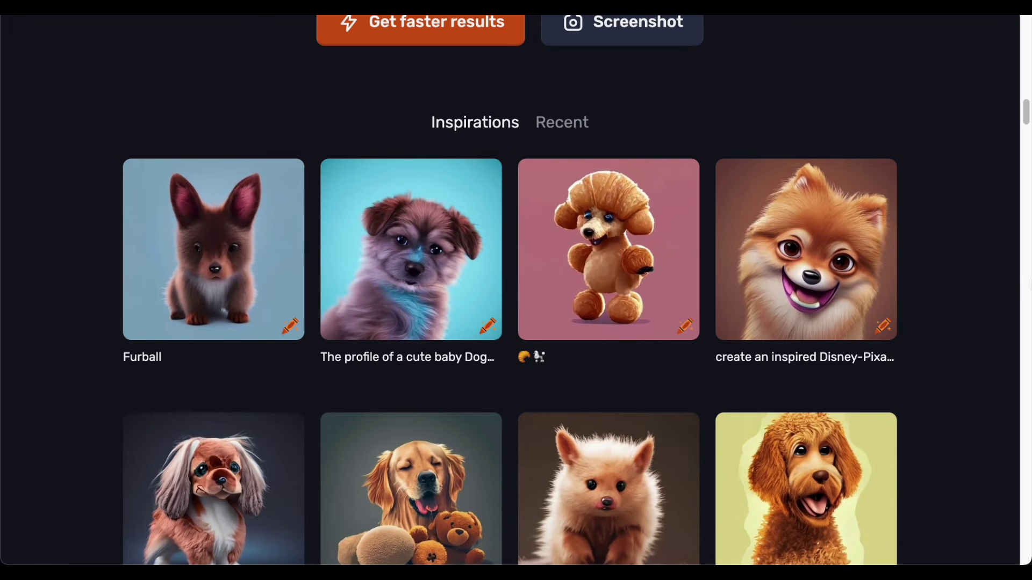
scroll(992, 288, down, 9)
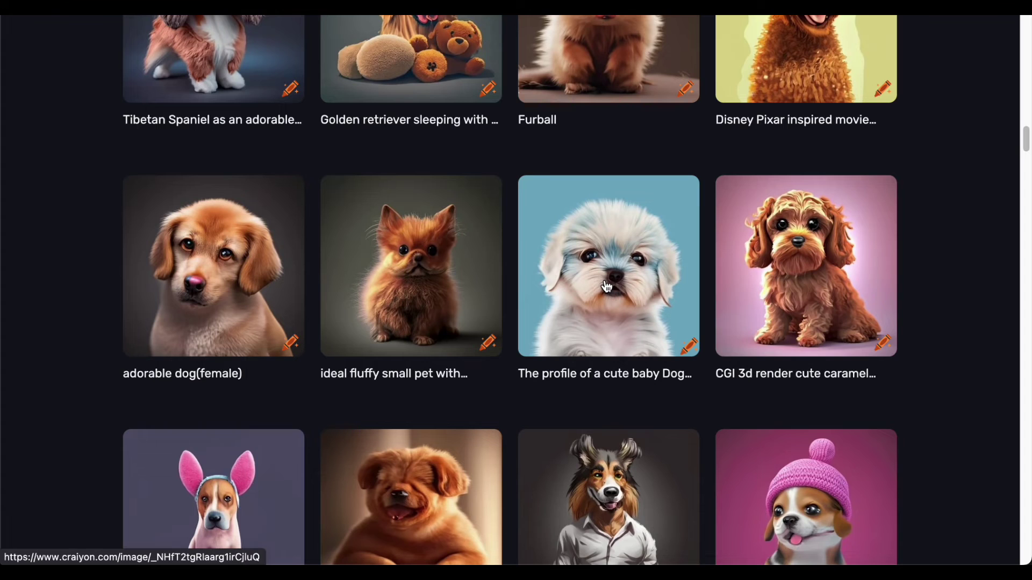
Open the white puppy image on a blue background and review its details, T-shirt preview, and design options.
click(606, 286)
scroll(626, 296, down, 3)
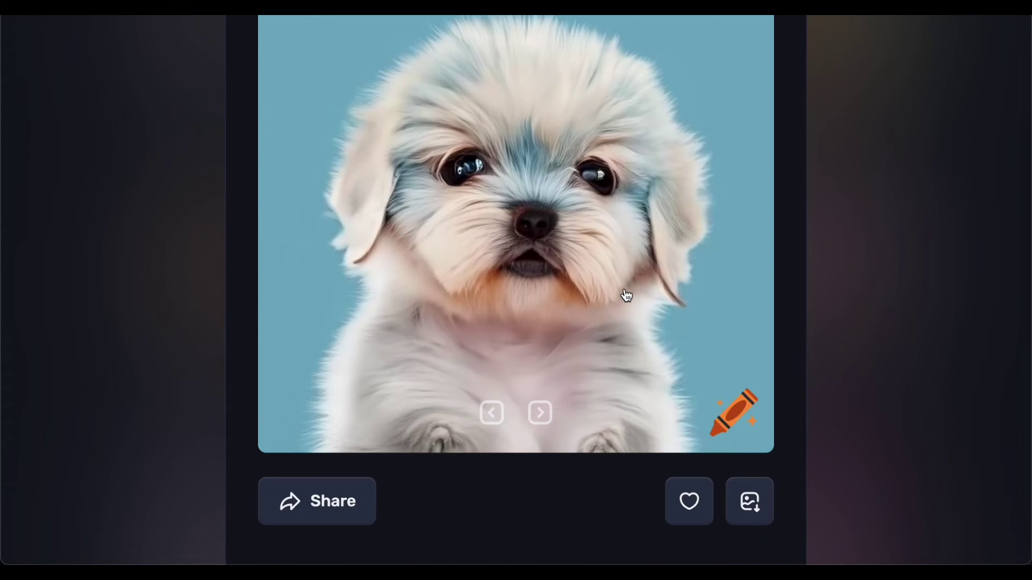
scroll(626, 296, down, 10)
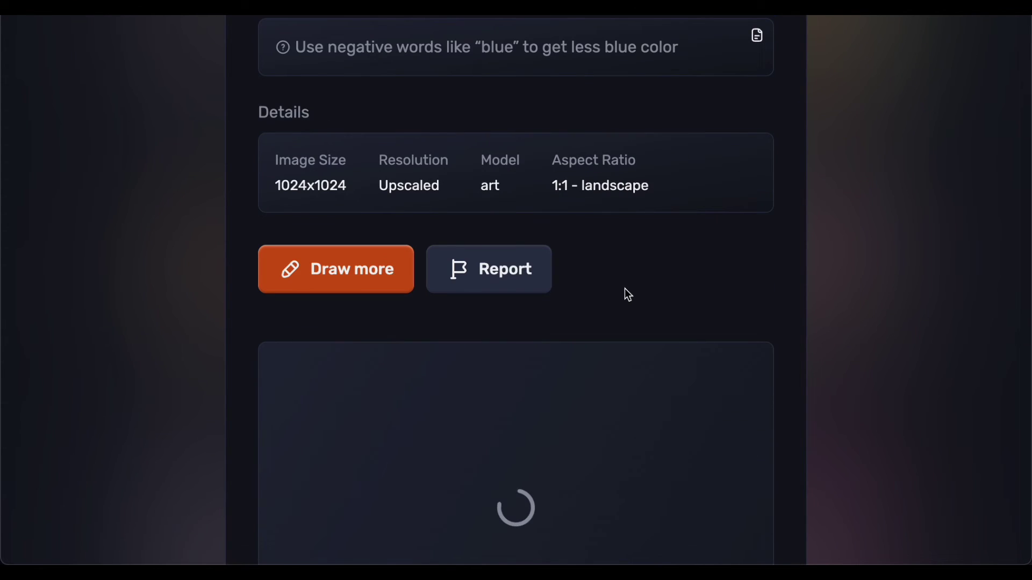
scroll(656, 293, down, 5)
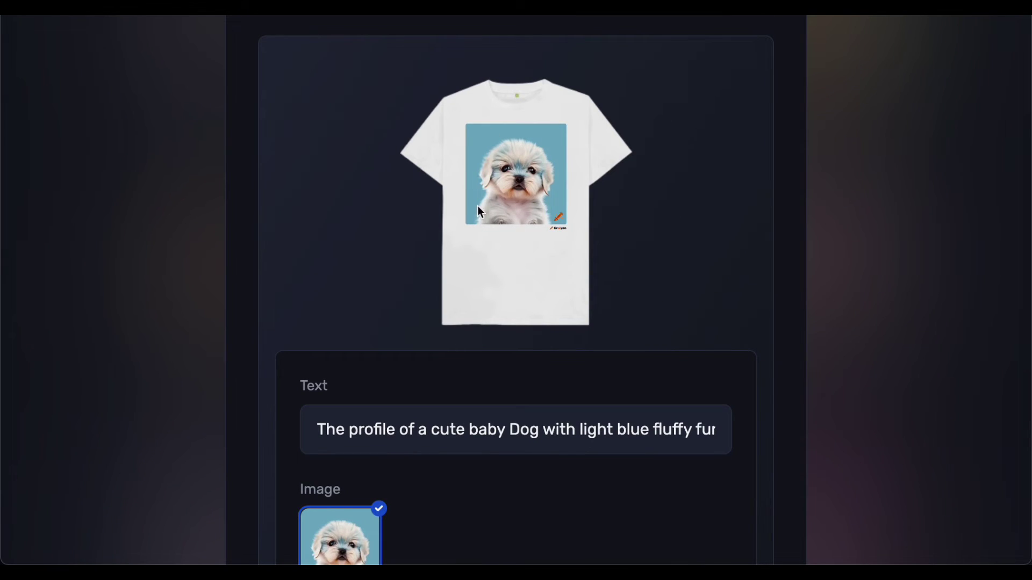
scroll(574, 263, down, 9)
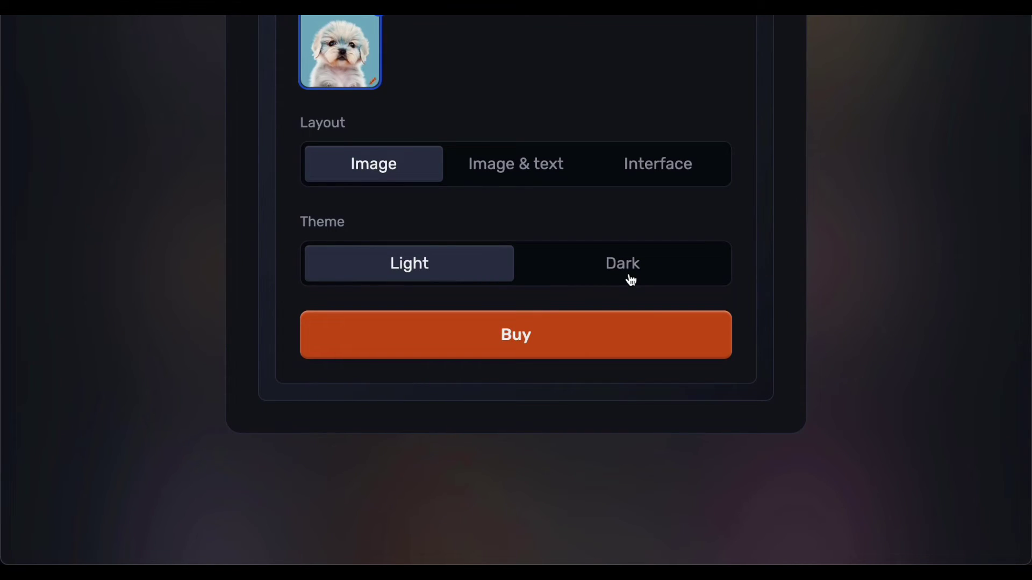
Preview the puppy T-shirt in the Dark theme and switch the theme back to Light.
click(631, 280)
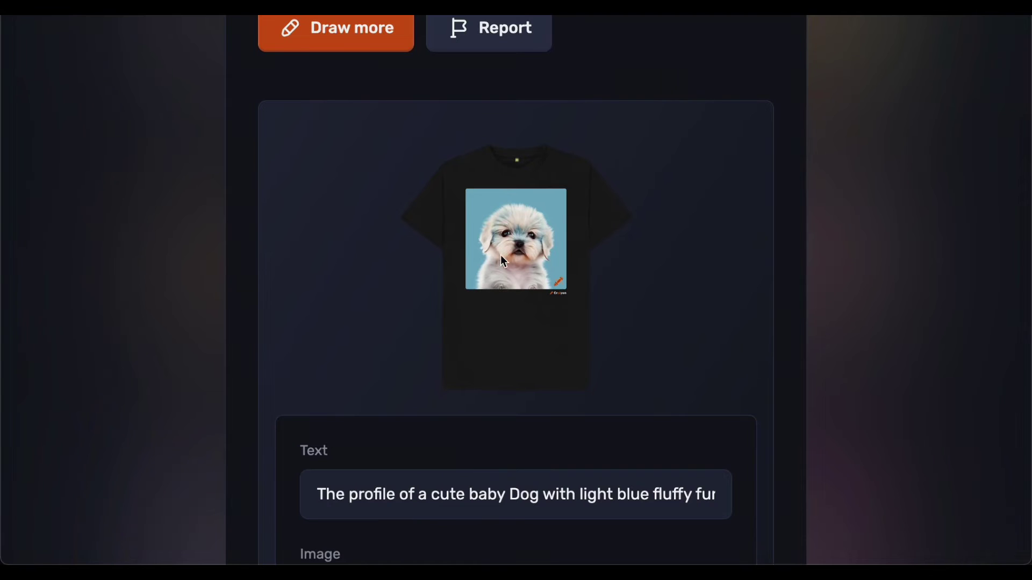
scroll(543, 329, down, 6)
click(434, 519)
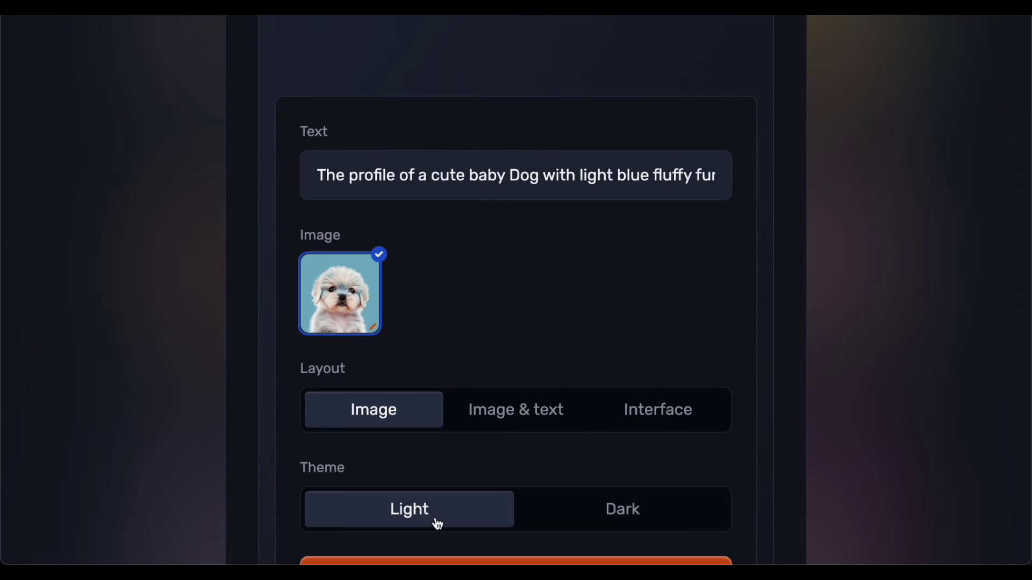
Preview the puppy T-shirt in the Image & text and Interface layouts, and switch the layout back to Image.
scroll(536, 309, up, 5)
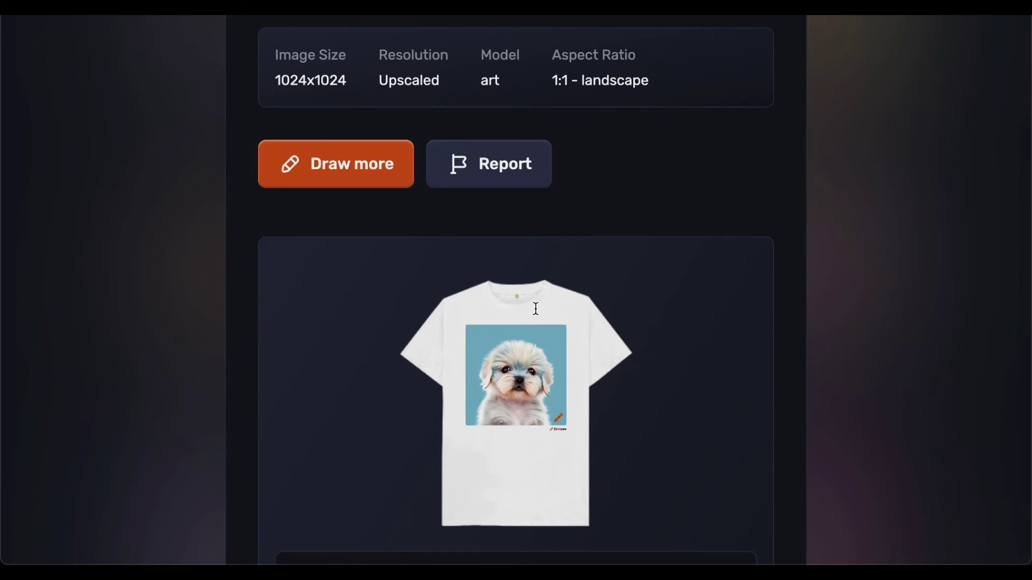
scroll(536, 309, down, 7)
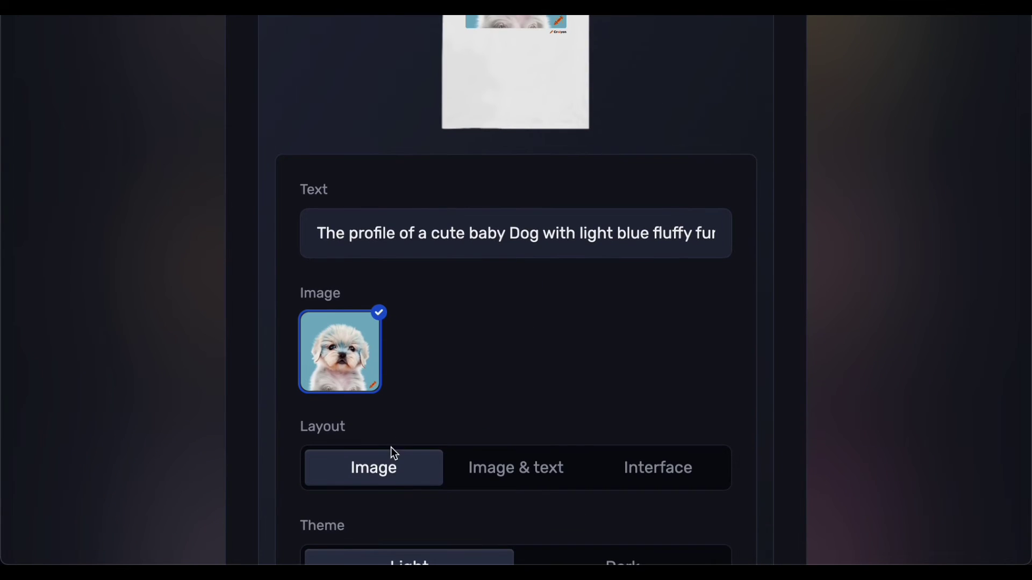
click(492, 463)
scroll(556, 378, up, 5)
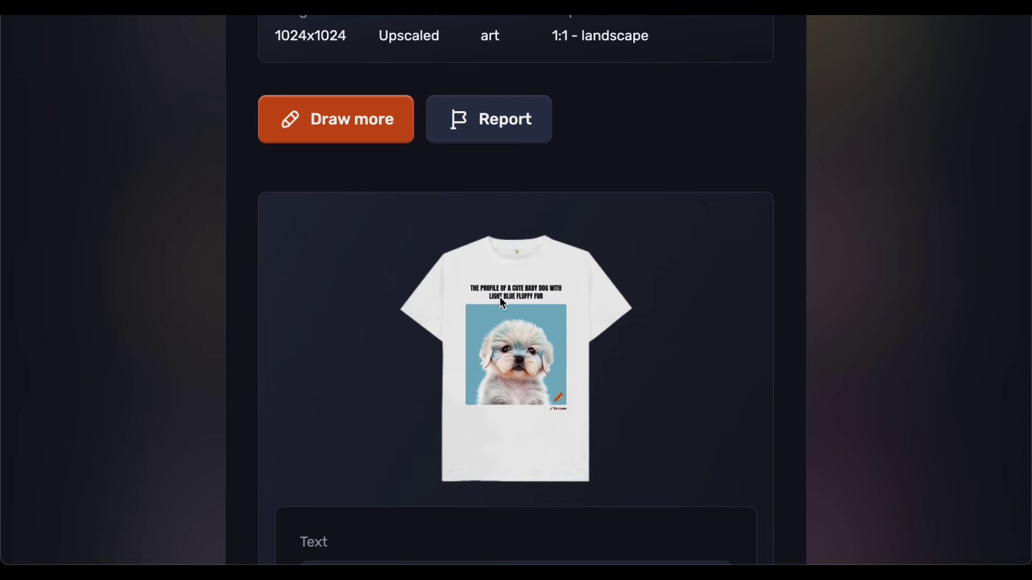
scroll(503, 304, down, 7)
click(654, 417)
scroll(617, 304, up, 5)
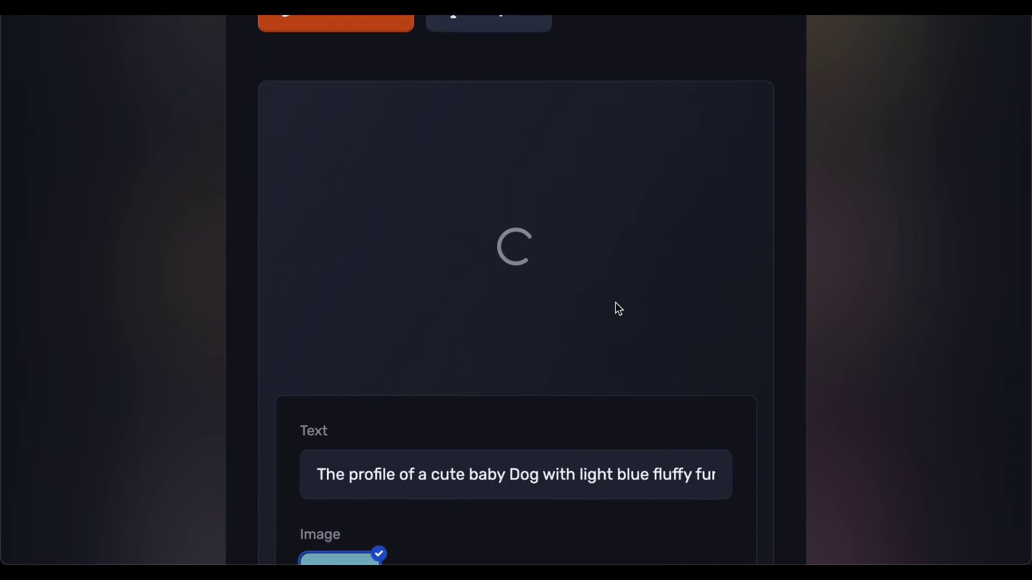
scroll(614, 302, down, 5)
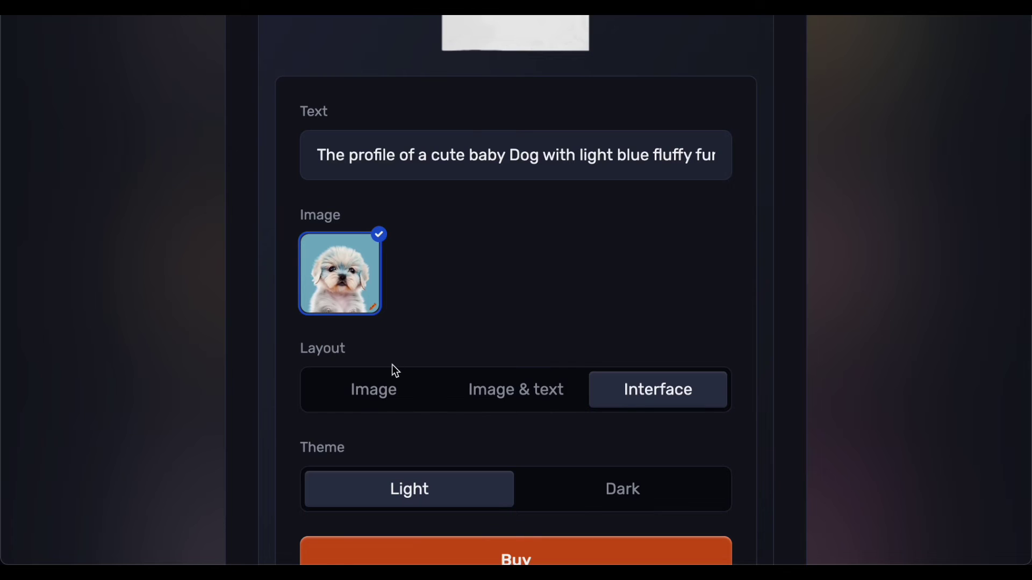
click(396, 383)
scroll(617, 285, up, 5)
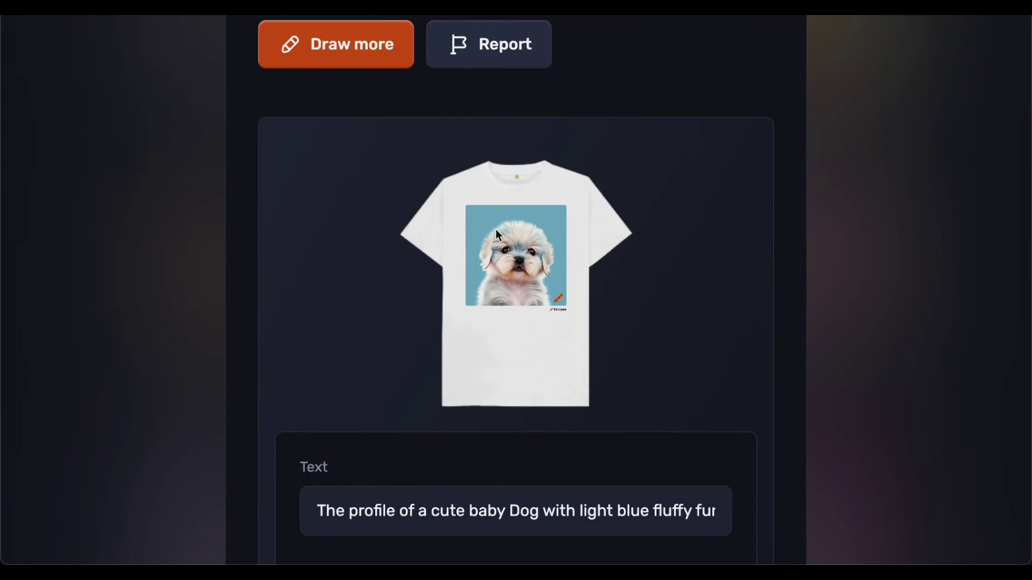
Open the puppy T-shirt's store page, try sizes XS, 3XL and 5XL, and select size M.
scroll(717, 329, down, 10)
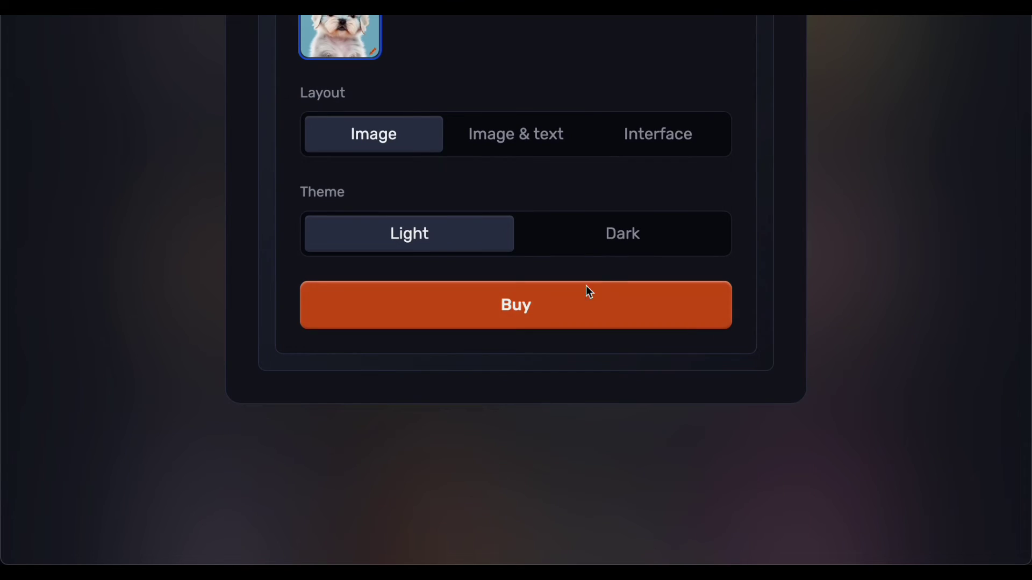
click(587, 288)
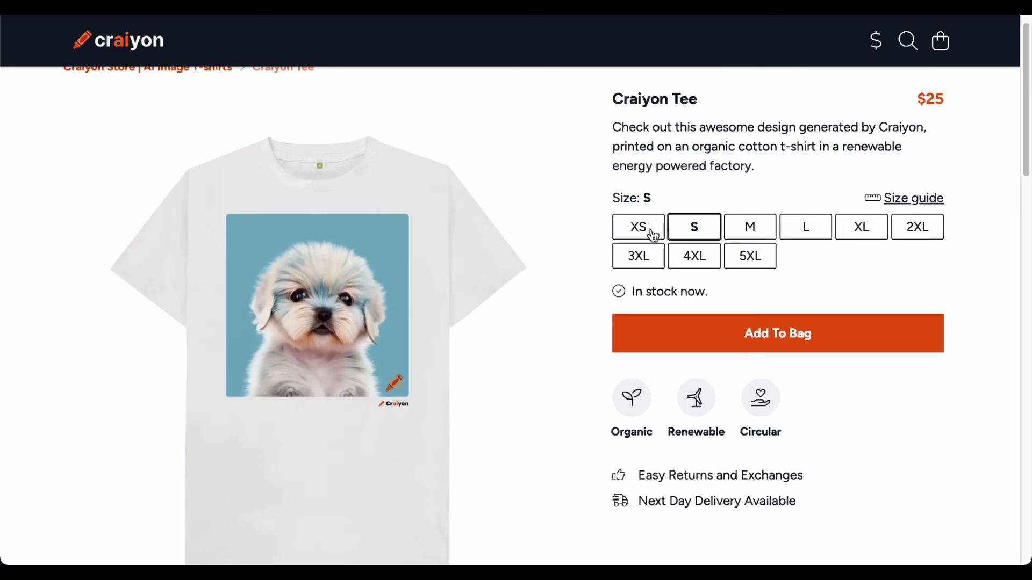
click(638, 227)
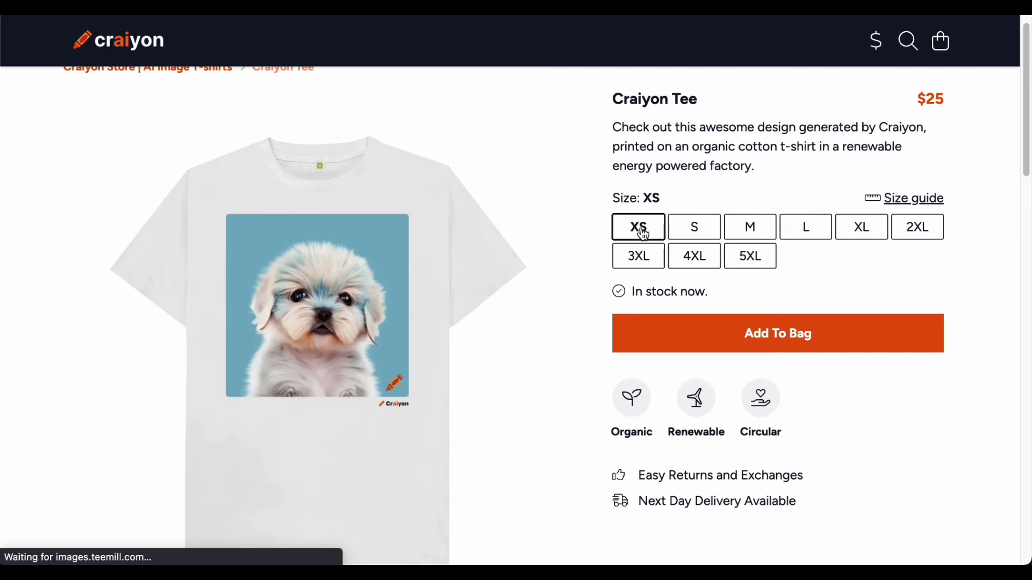
click(637, 263)
click(749, 263)
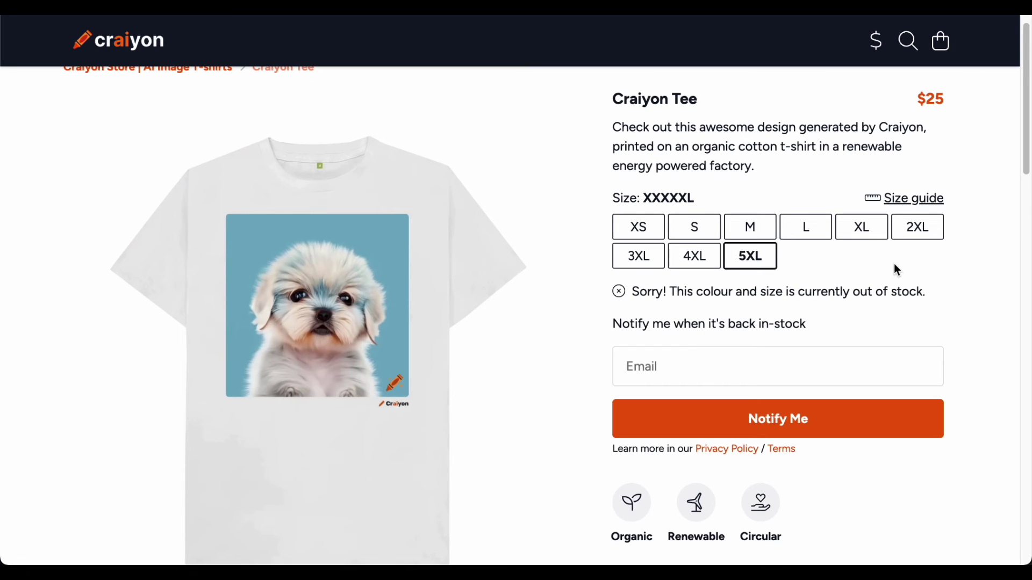
click(744, 232)
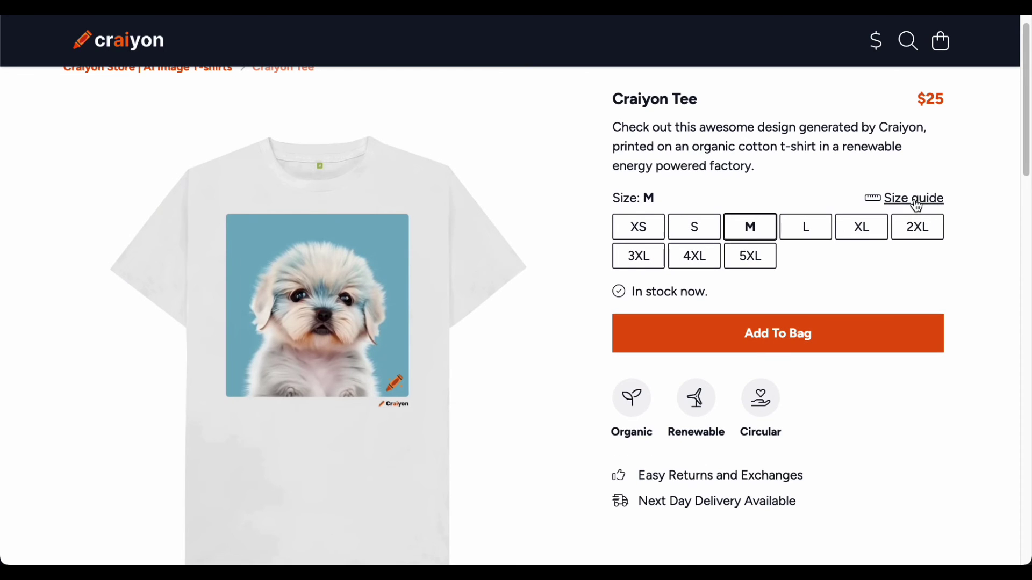
Check the T-shirt's size guide in inches and centimeters, and close it.
click(916, 203)
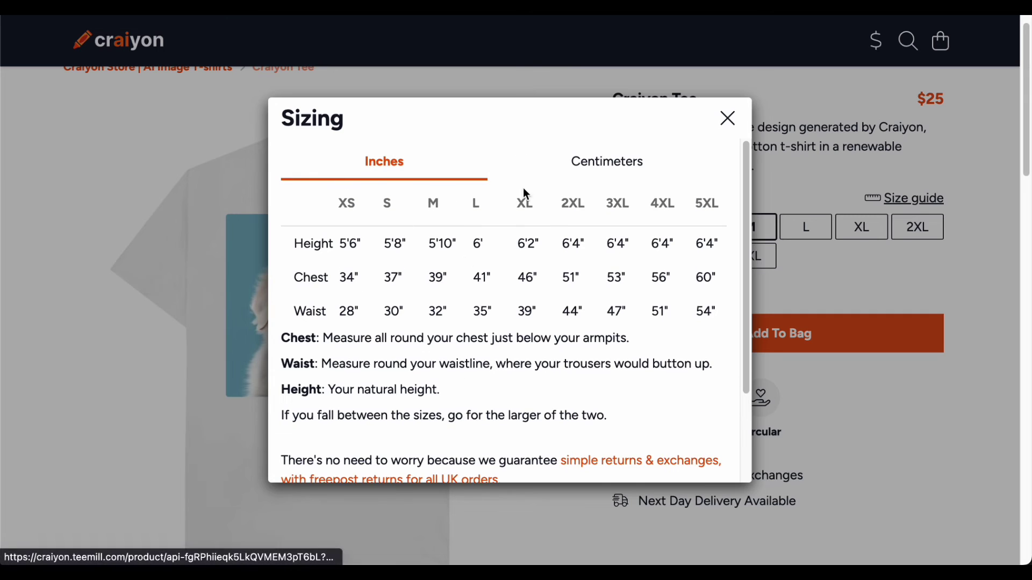
click(618, 170)
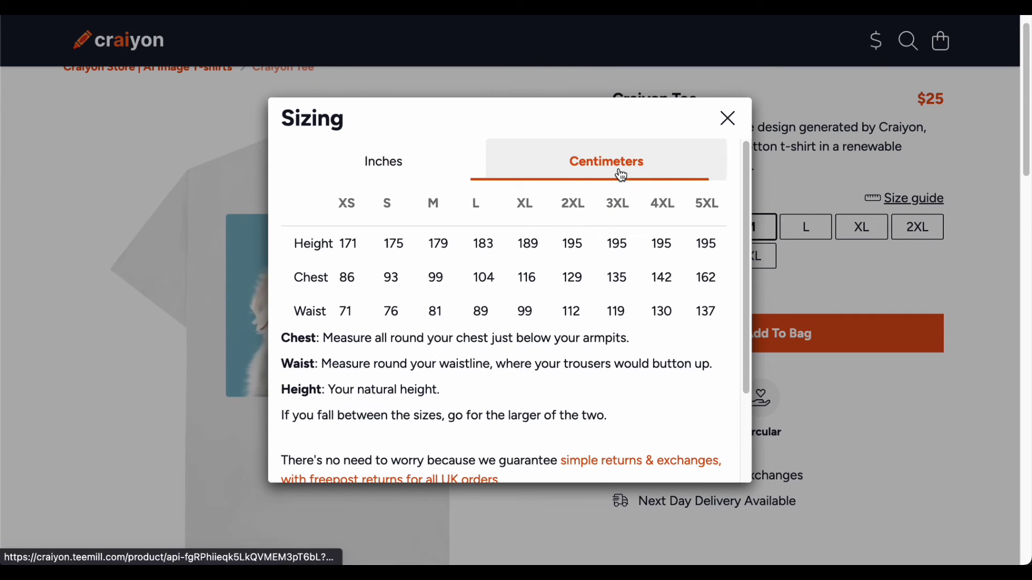
click(398, 169)
scroll(572, 266, down, 3)
click(809, 329)
Review the other products offered with the puppy design, such as hoodies, sweaters and long sleeve T-shirts.
scroll(809, 329, down, 10)
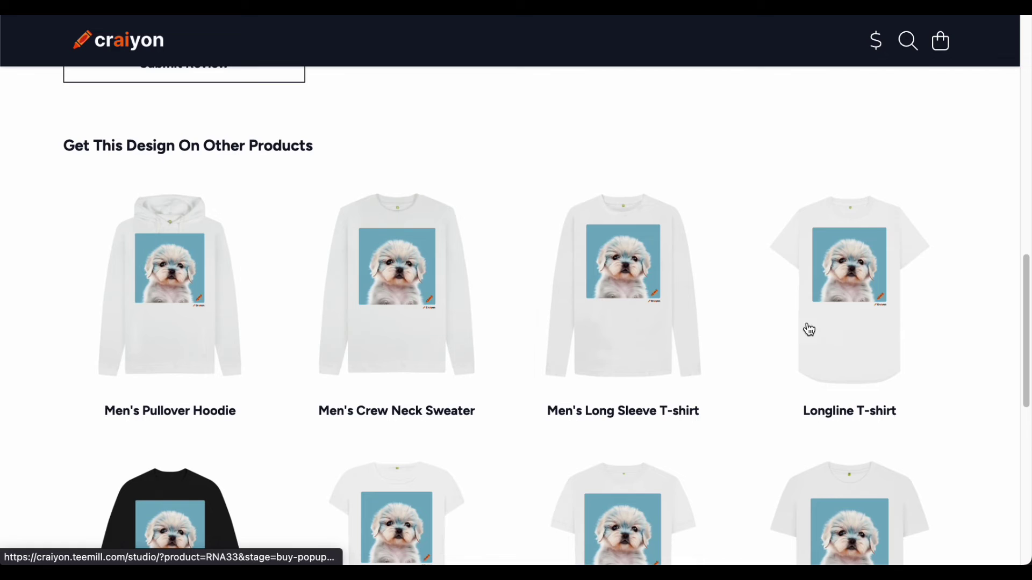
scroll(965, 328, down, 2)
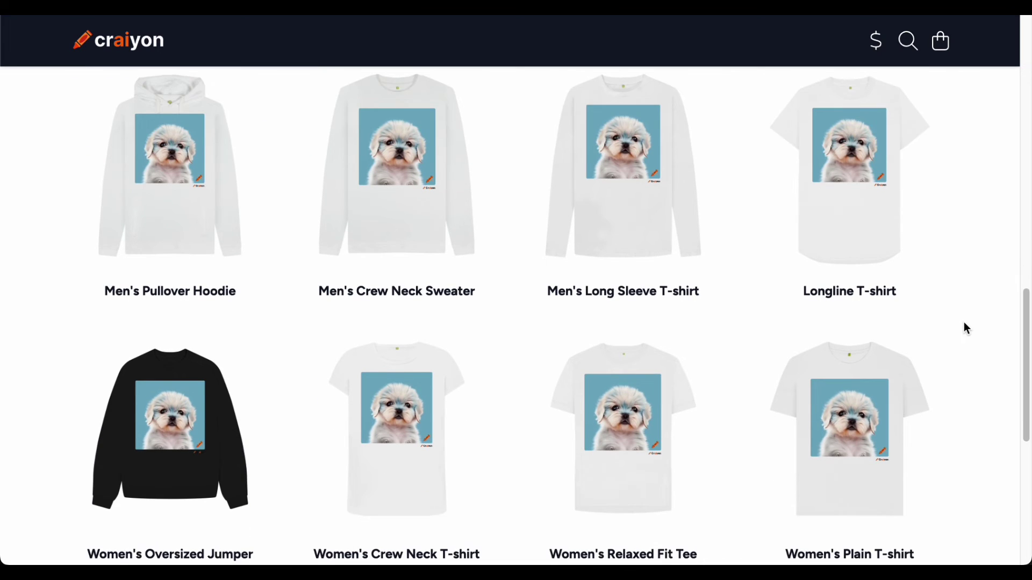
scroll(965, 328, down, 3)
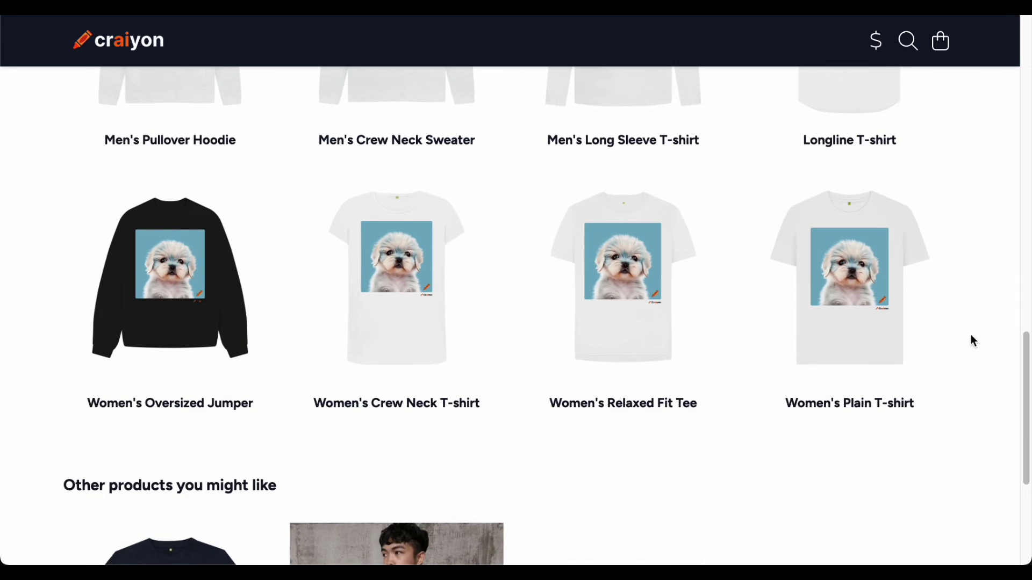
scroll(915, 359, down, 4)
scroll(916, 356, up, 20)
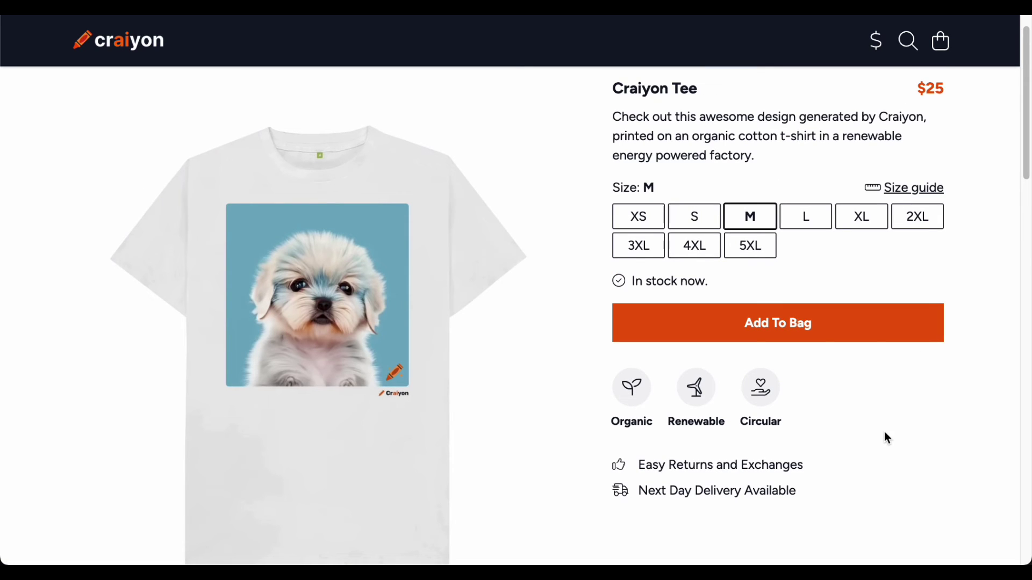
scroll(886, 434, up, 1)
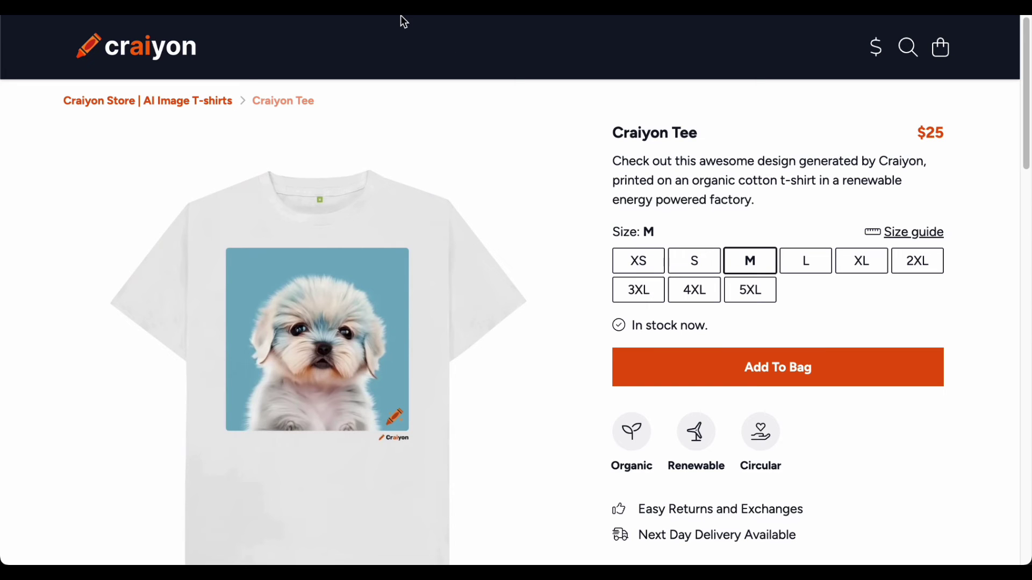
Return from the store to the puppy image details and close them to get back to the Inspirations gallery.
key(alt+Left)
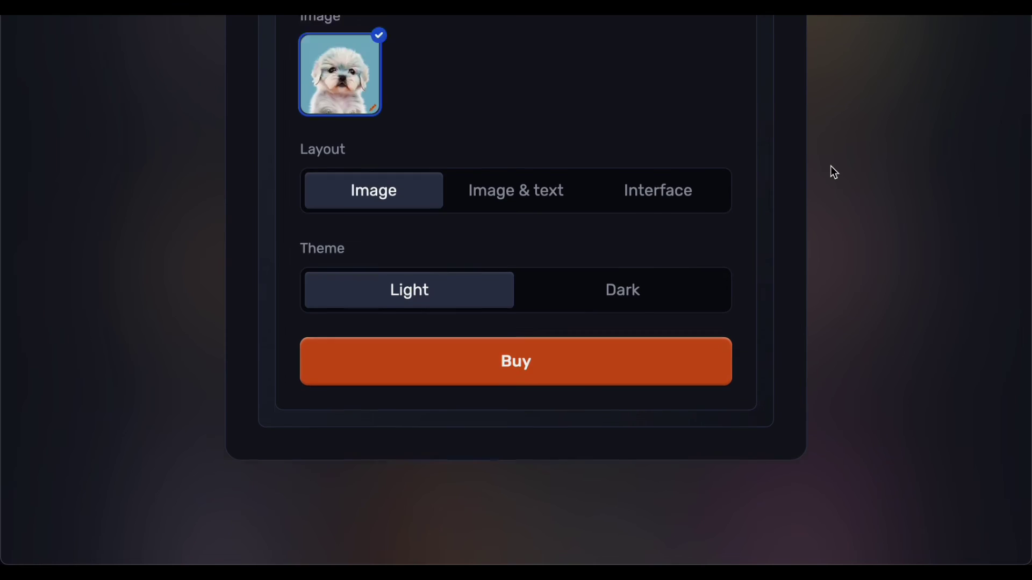
key(alt+Left)
scroll(830, 166, up, 10)
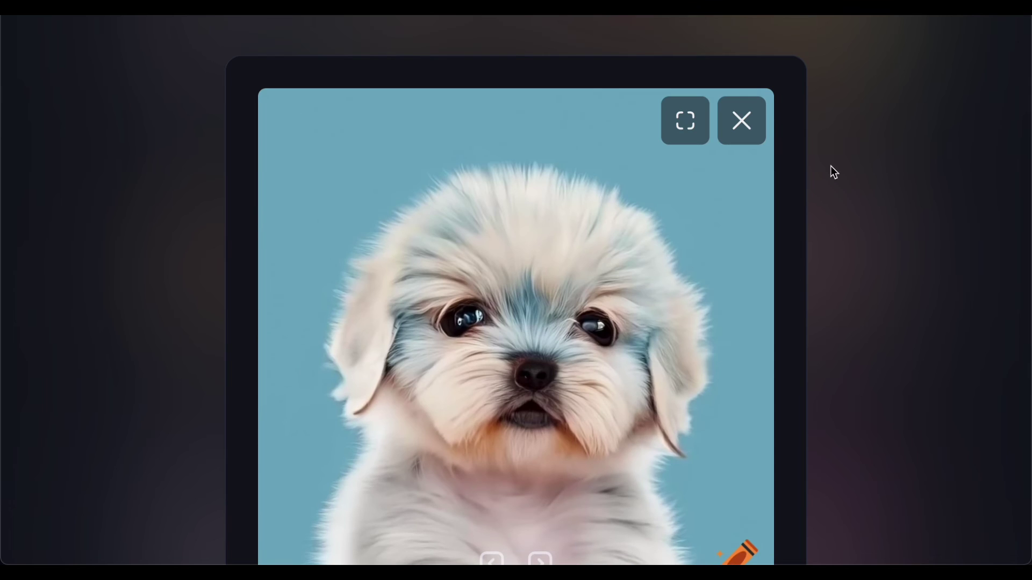
click(741, 120)
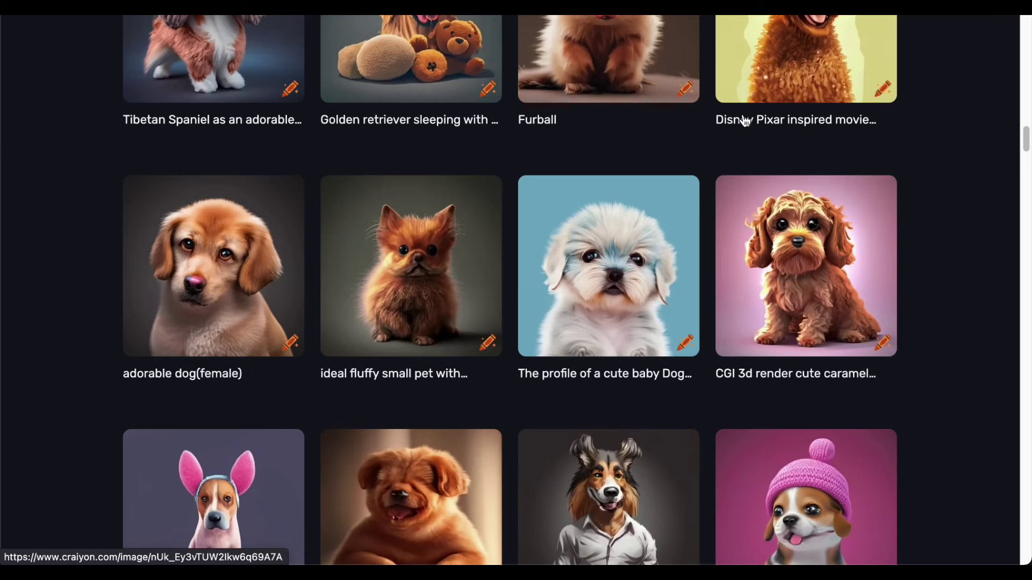
Delete the prompt "a cute furry dog" from the generator and confirm the deletion.
scroll(778, 294, up, 15)
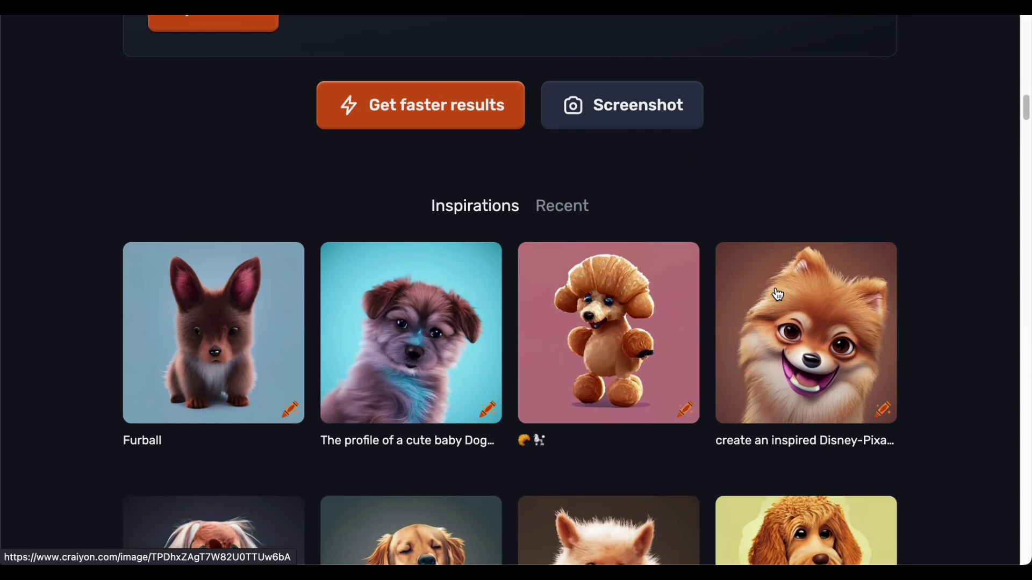
scroll(804, 256, up, 10)
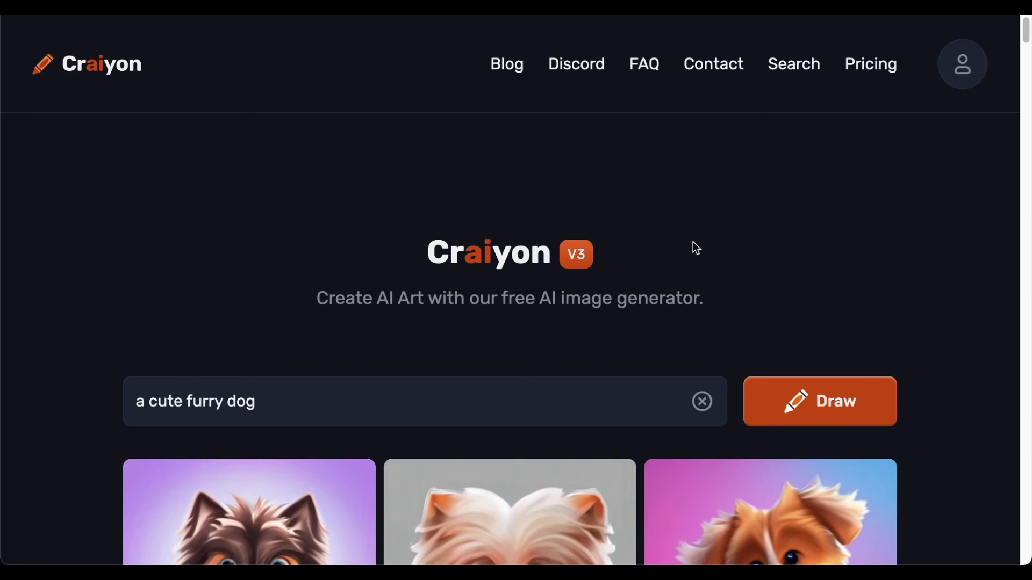
click(703, 403)
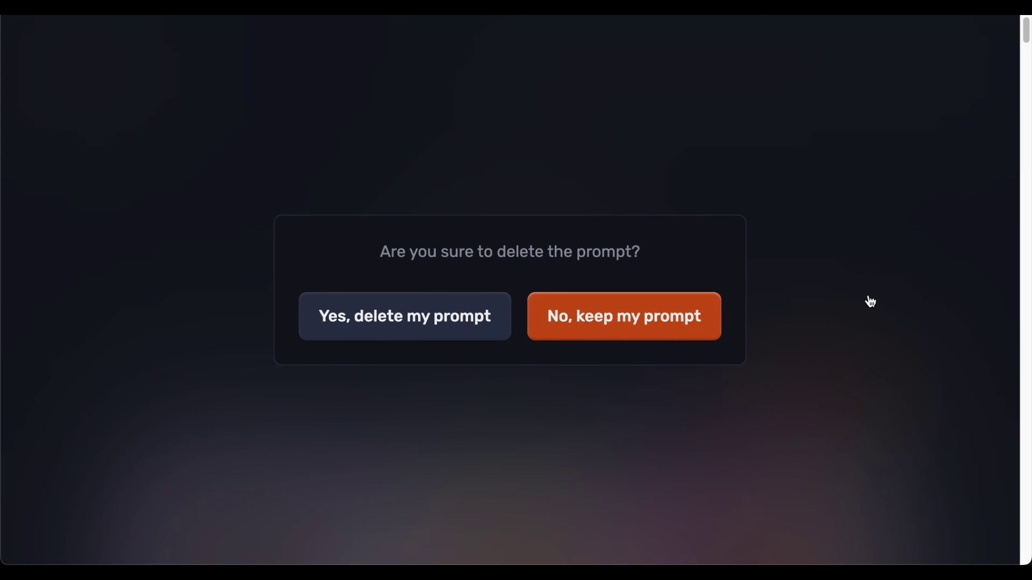
click(430, 318)
Look over the generated dog images once more and reload the Craiyon home page.
scroll(642, 244, down, 12)
scroll(853, 274, up, 10)
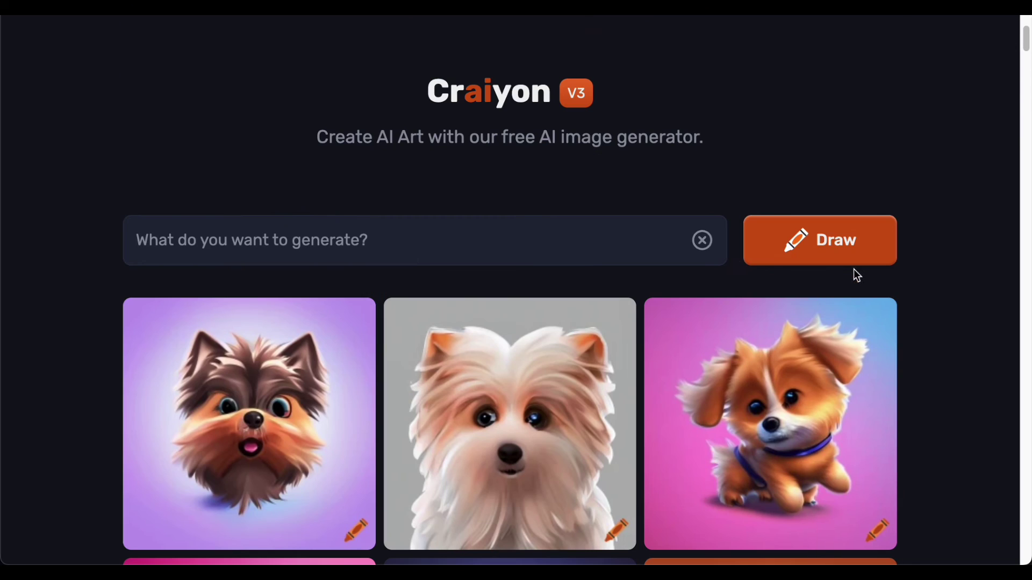
scroll(703, 239, down, 10)
scroll(846, 48, up, 13)
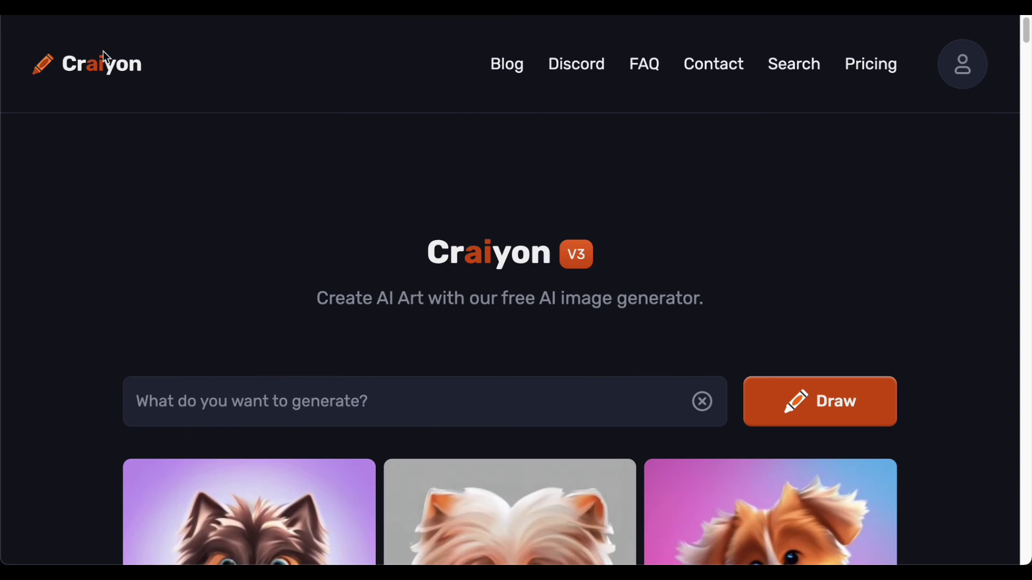
click(105, 61)
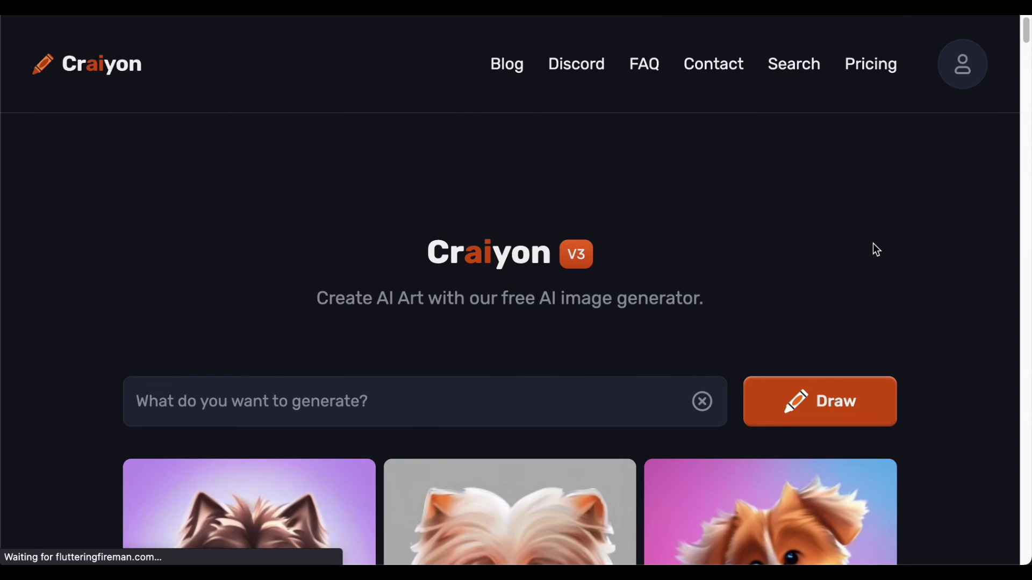
Browse the home page's Inspirations gallery down to the Discord link and the Frequently Asked Questions section.
scroll(931, 214, down, 5)
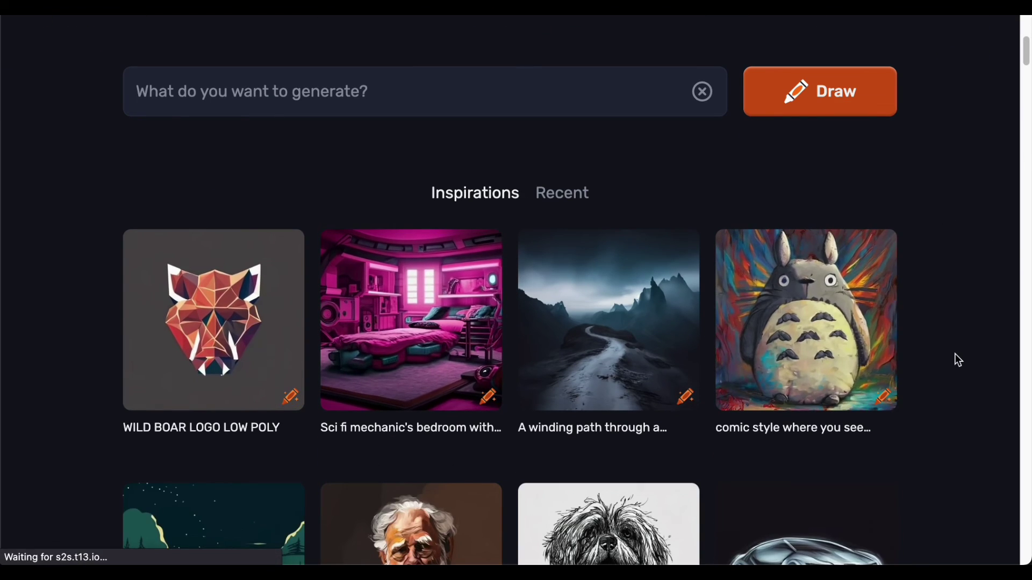
scroll(956, 355, down, 5)
scroll(955, 356, down, 2)
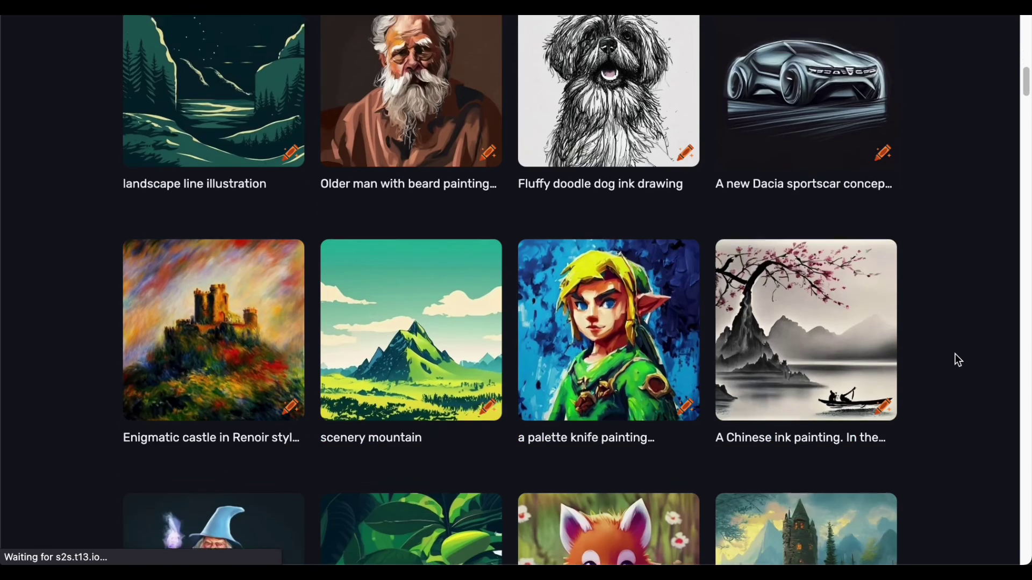
scroll(955, 356, down, 5)
scroll(955, 355, down, 5)
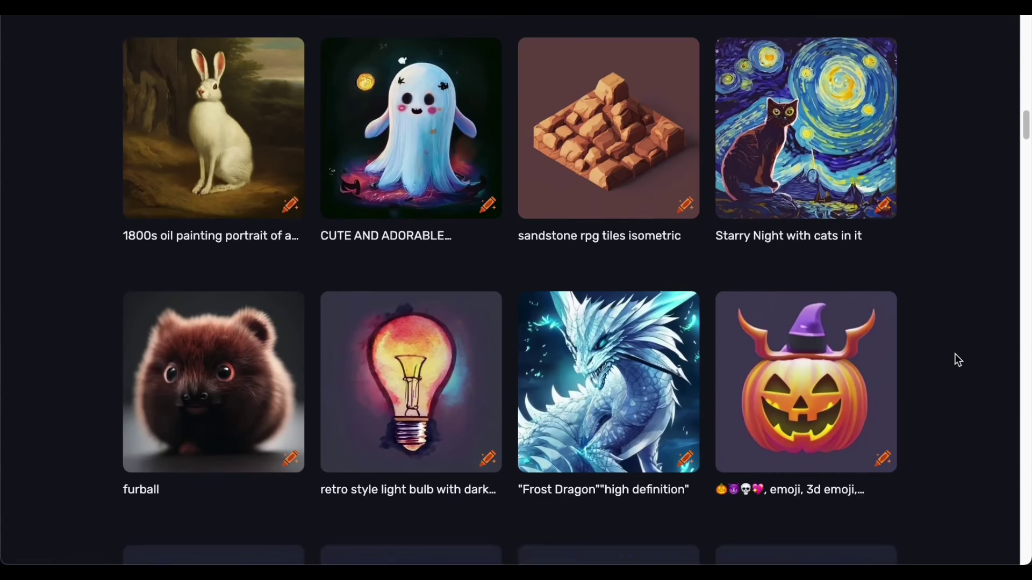
scroll(957, 359, down, 5)
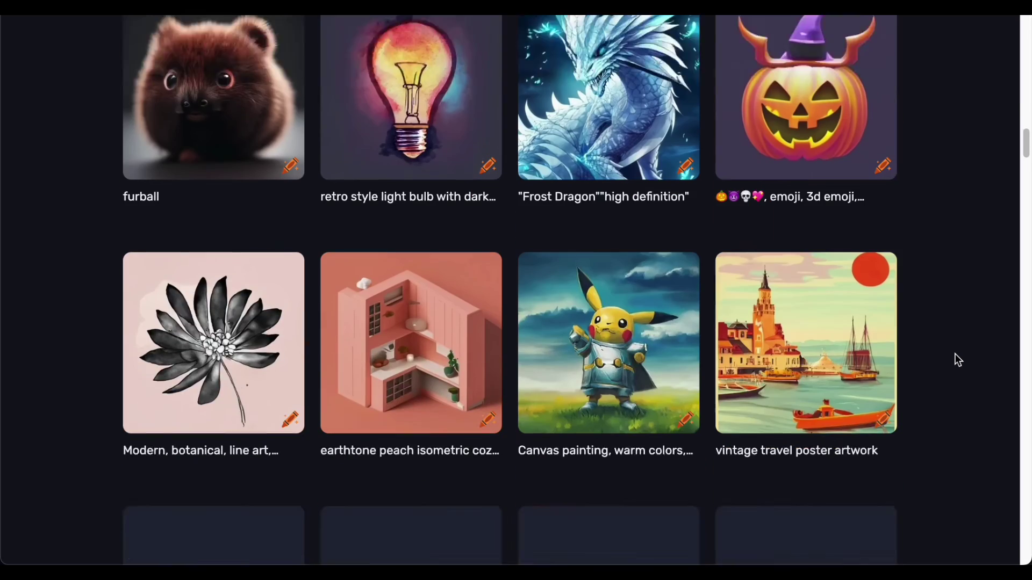
scroll(956, 359, down, 5)
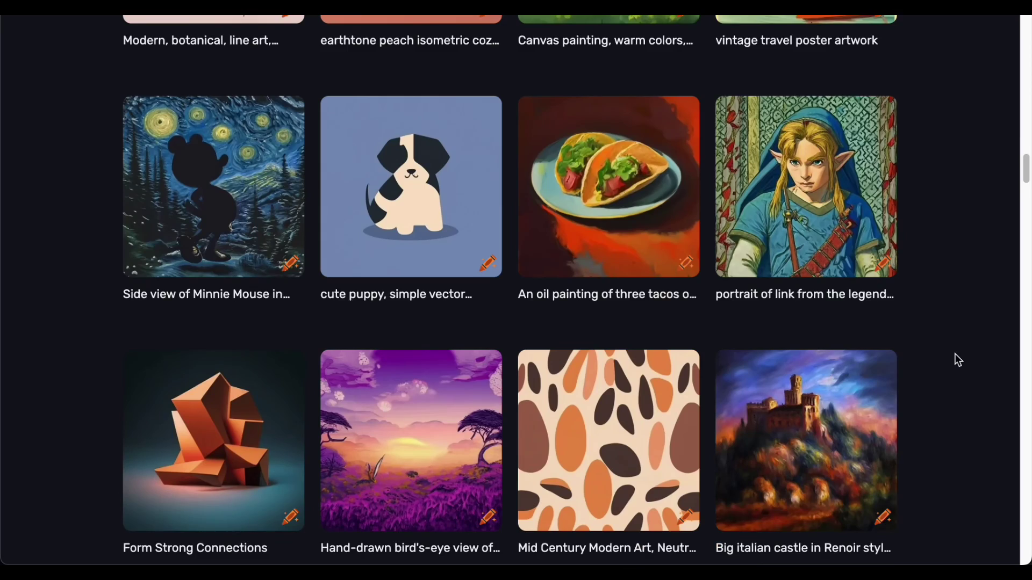
scroll(954, 354, down, 5)
scroll(955, 353, down, 8)
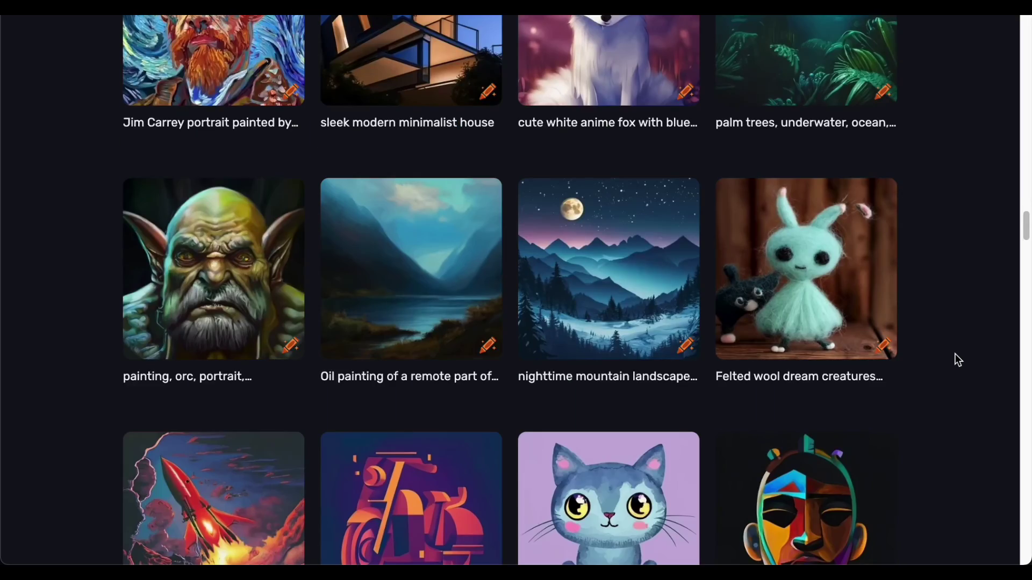
scroll(955, 353, down, 10)
scroll(957, 359, down, 5)
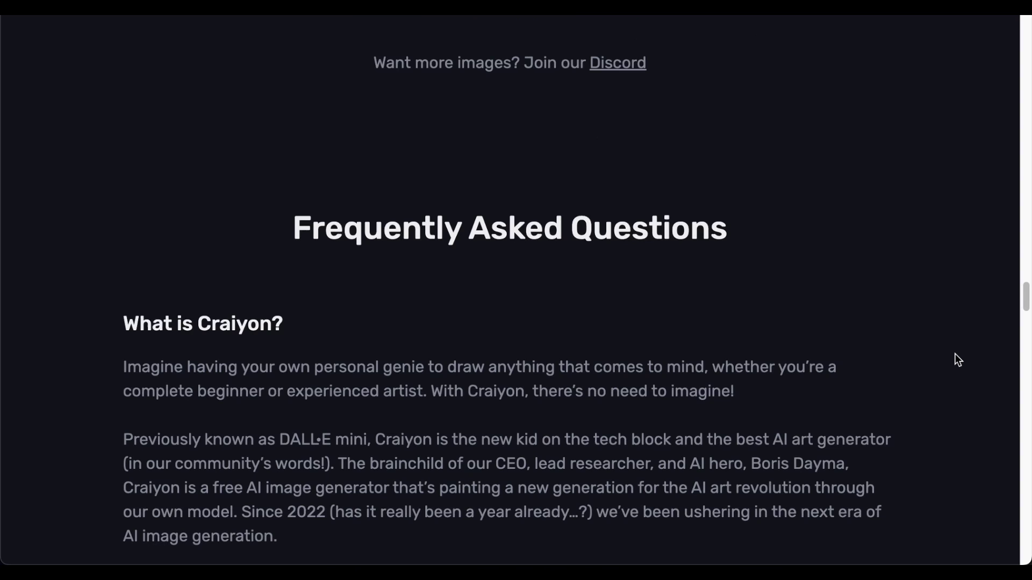
scroll(913, 359, up, 2)
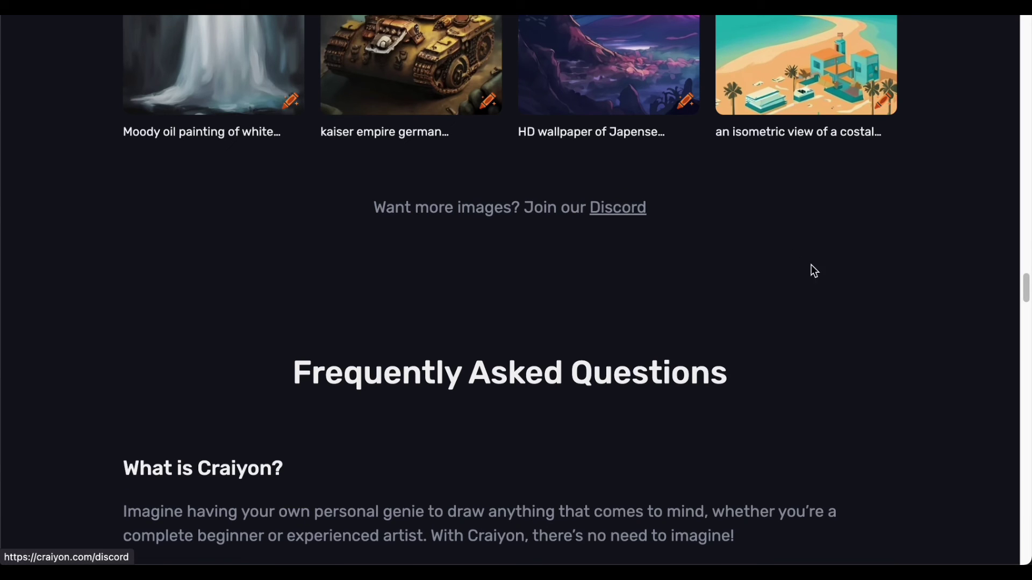
Read the FAQ answers on what Craiyon is and how to create AI generated art with it.
scroll(856, 301, down, 5)
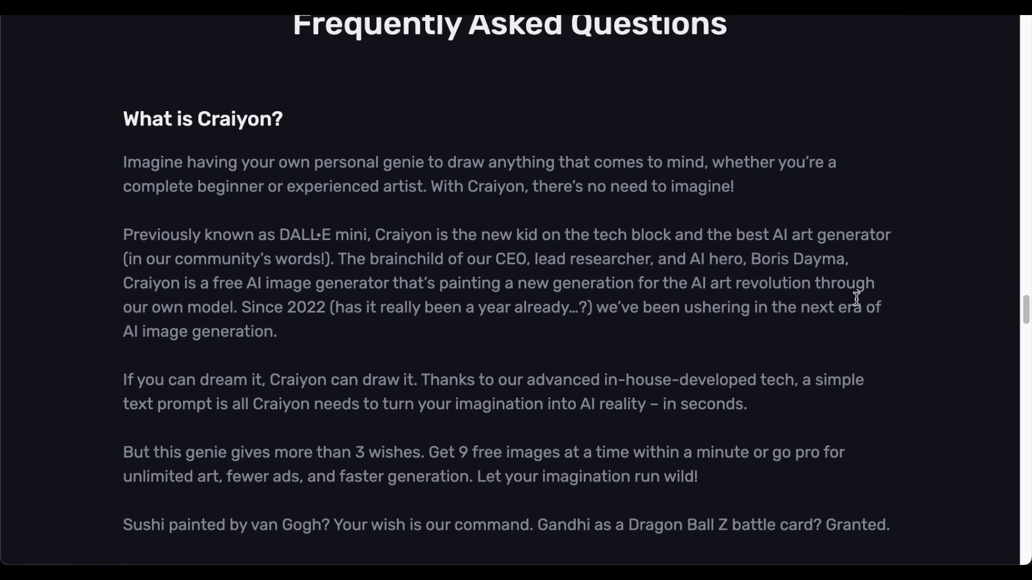
scroll(857, 295, down, 1)
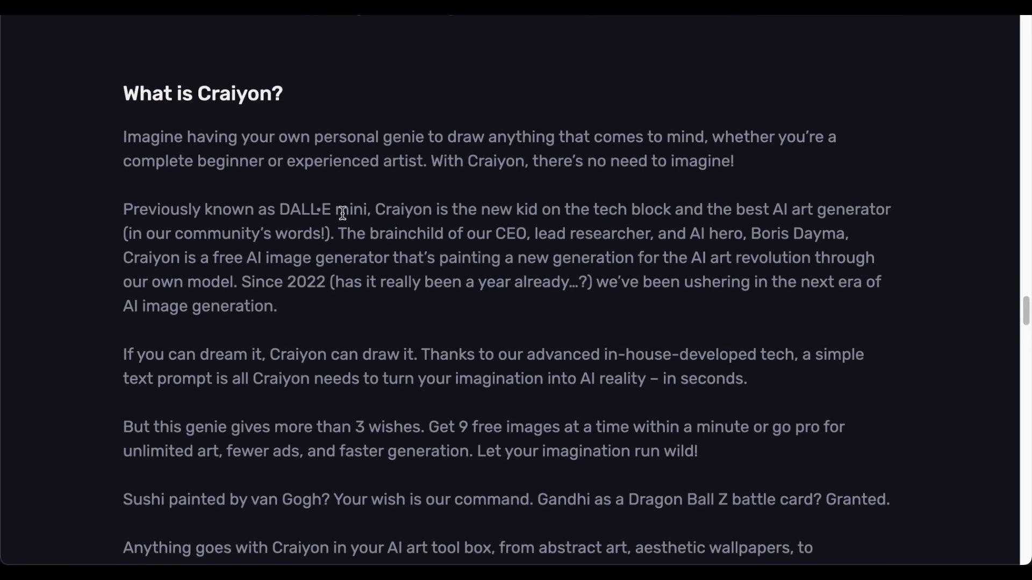
scroll(934, 300, down, 5)
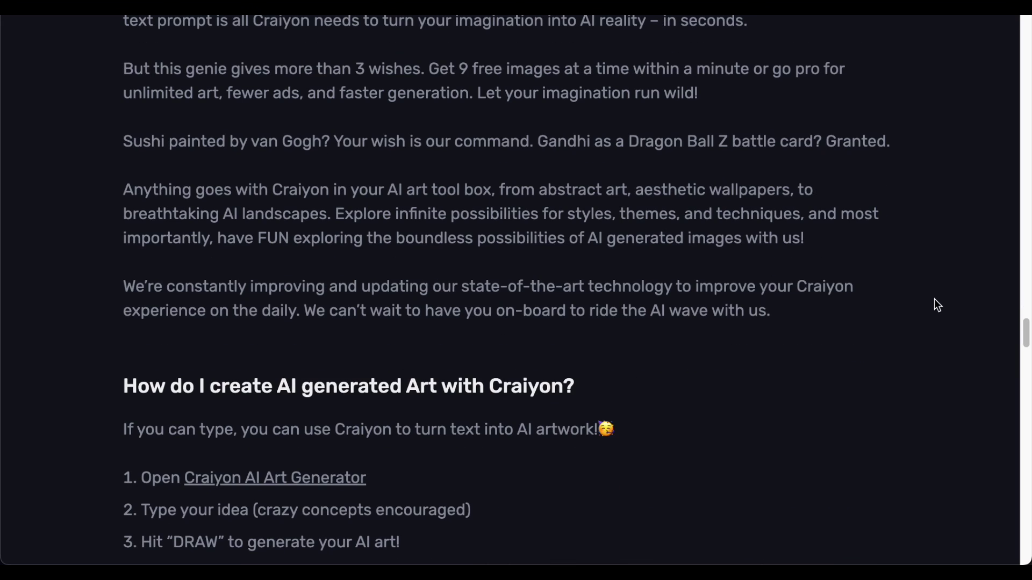
scroll(933, 305, up, 5)
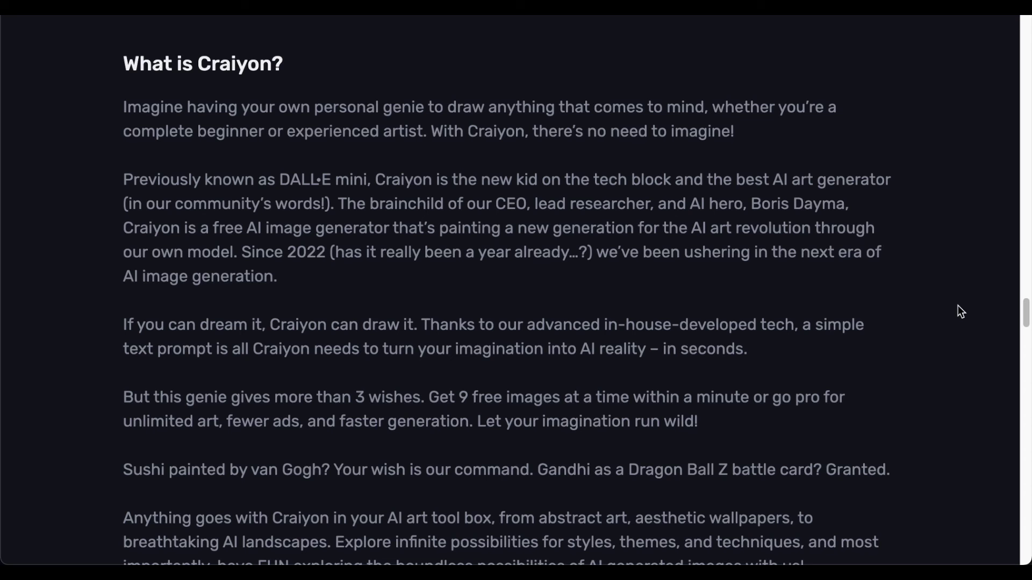
scroll(957, 305, down, 2)
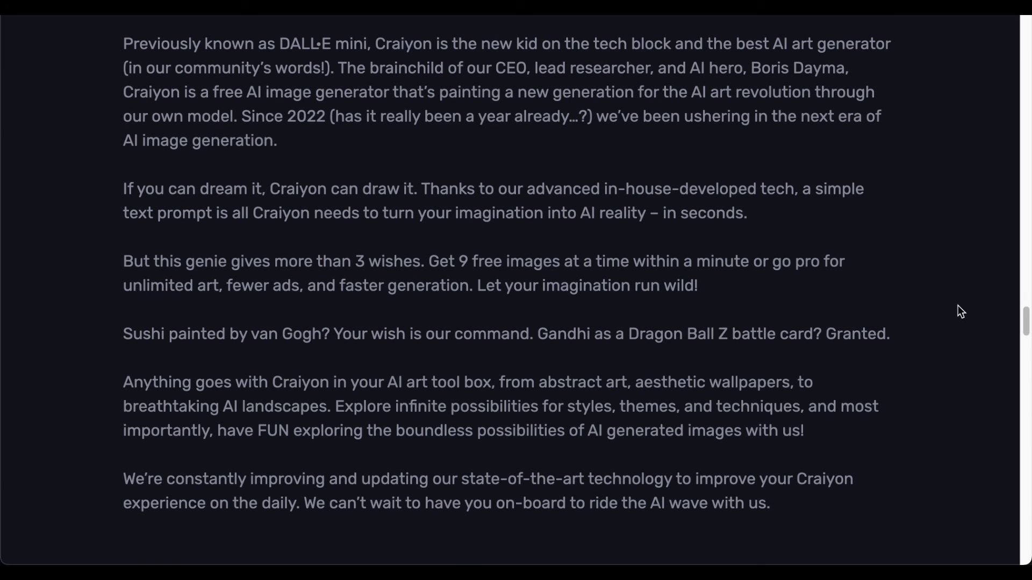
scroll(958, 305, down, 5)
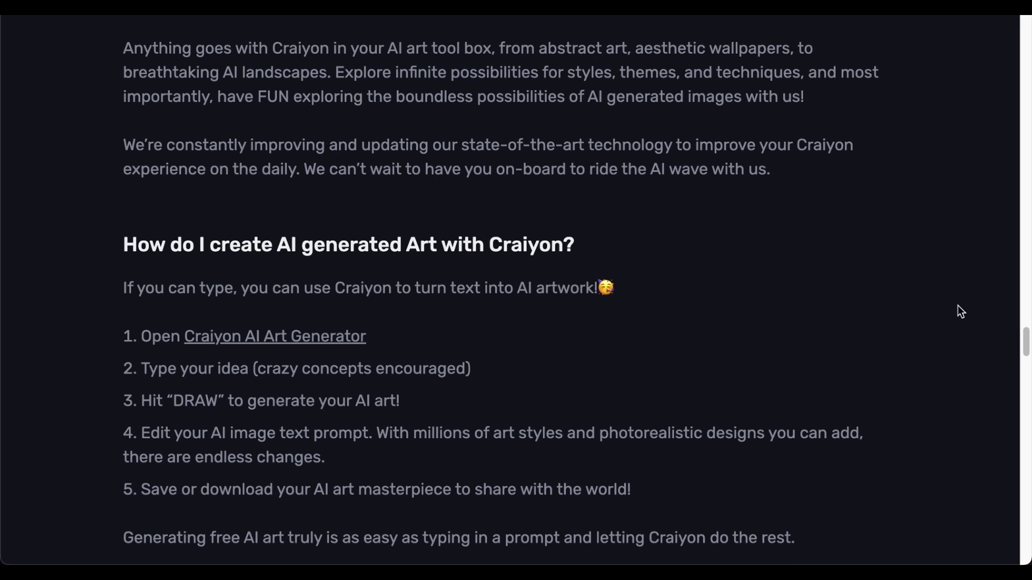
scroll(957, 305, down, 1)
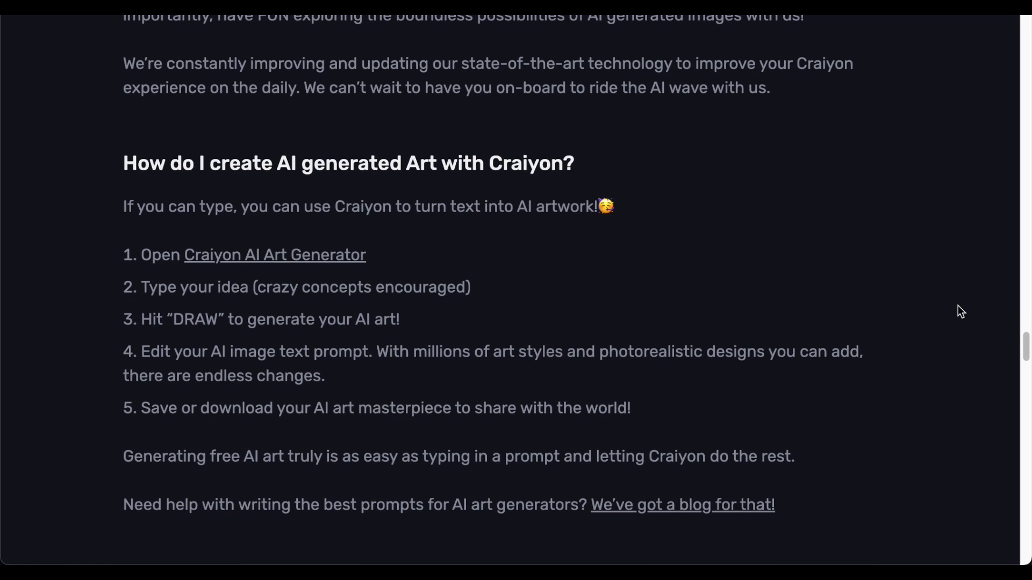
scroll(960, 311, down, 2)
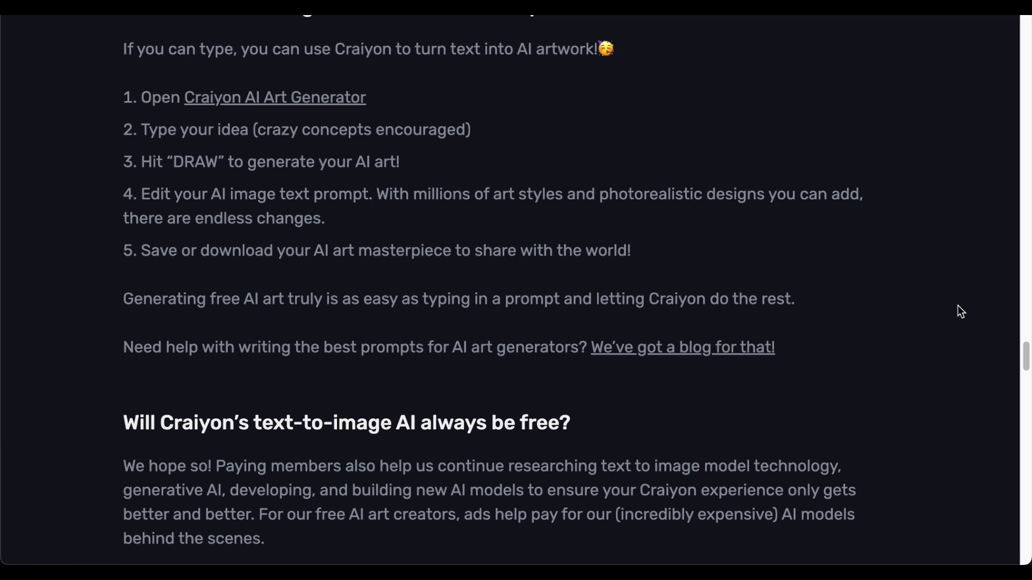
Review the remaining FAQ answers on troubleshooting, the AI model, biases and image use through to the newsletter footer, and return to the prompt area.
scroll(958, 305, down, 20)
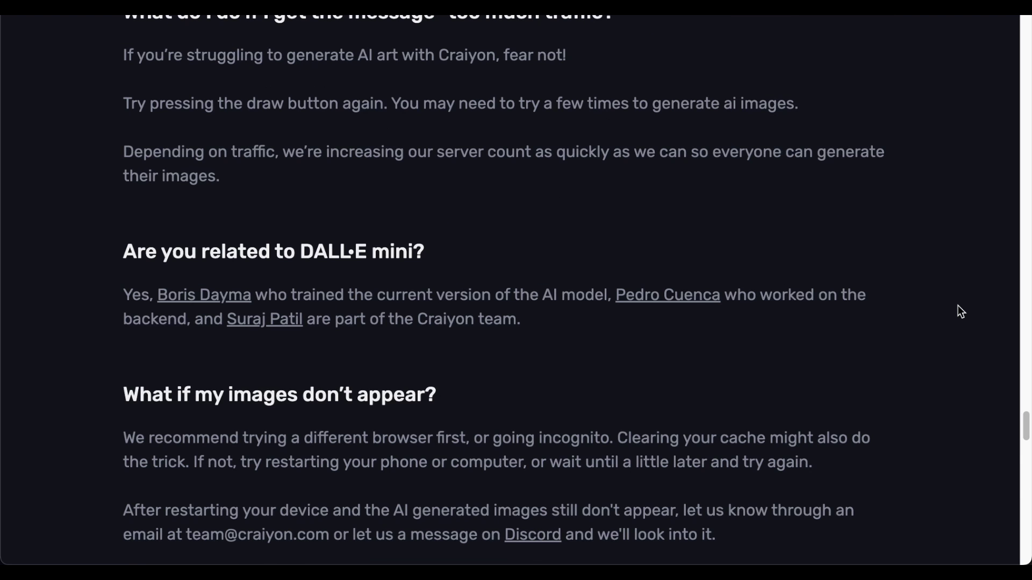
scroll(958, 305, down, 8)
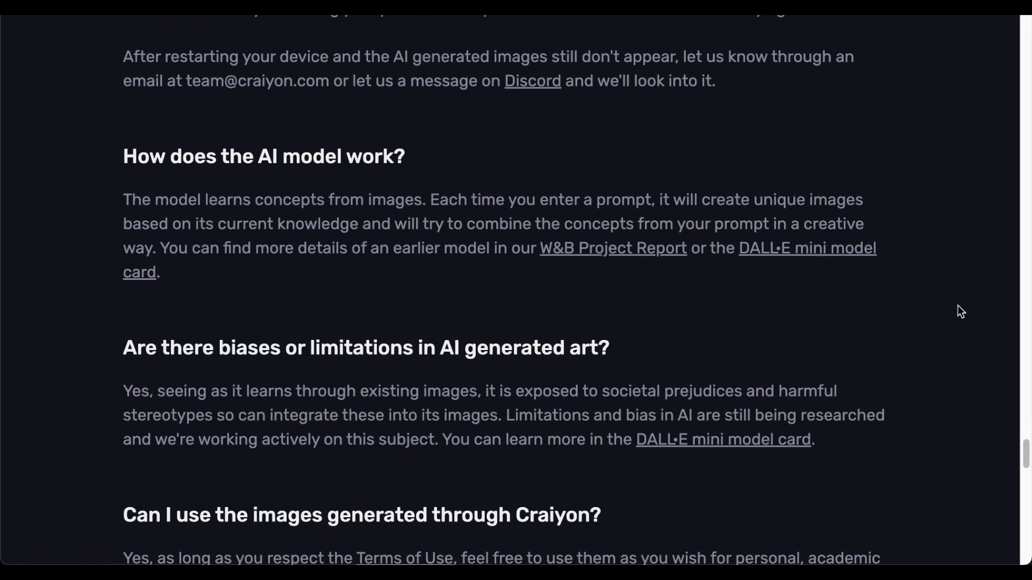
scroll(958, 305, down, 7)
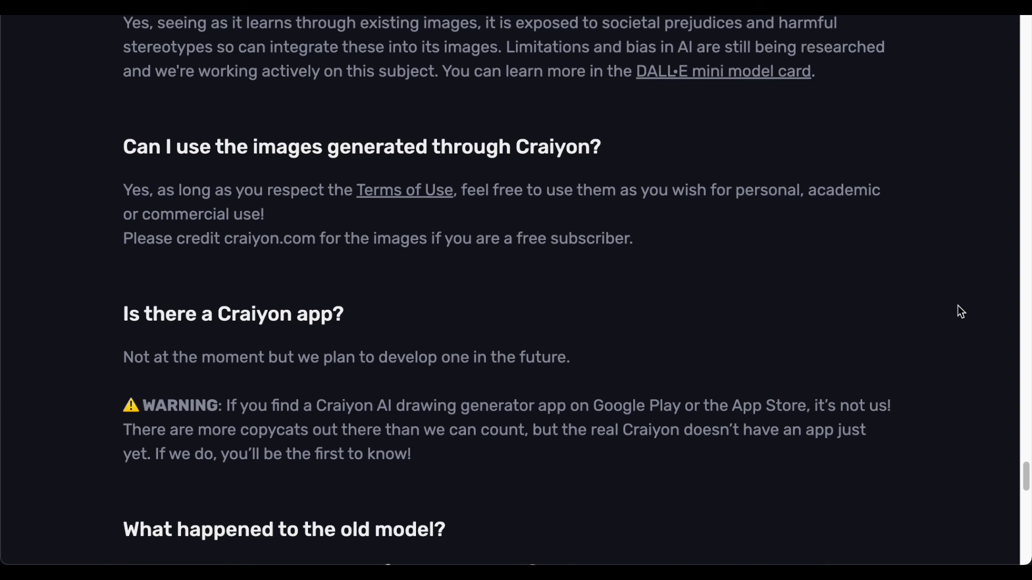
scroll(958, 305, up, 3)
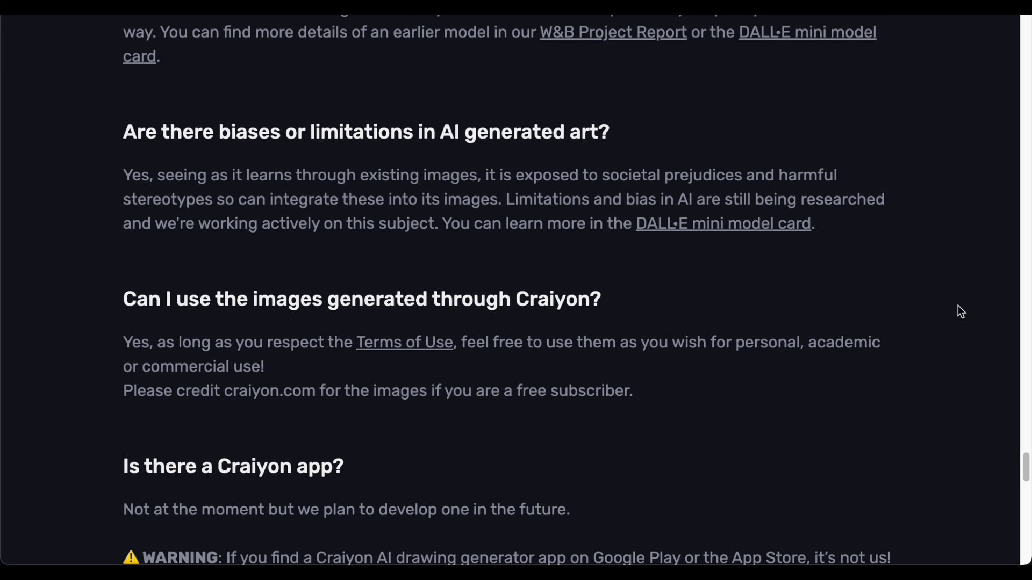
scroll(958, 305, up, 3)
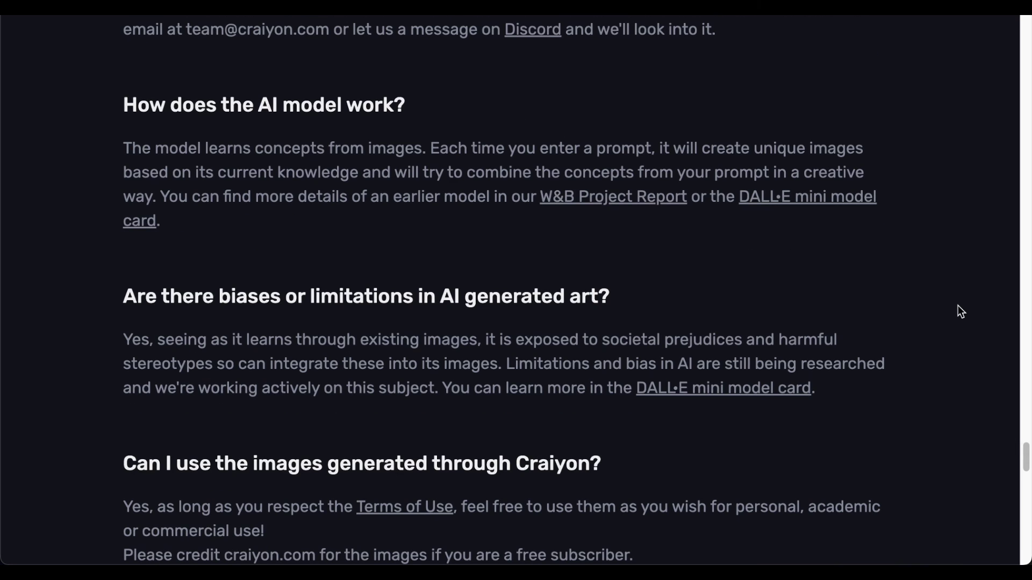
scroll(961, 312, down, 17)
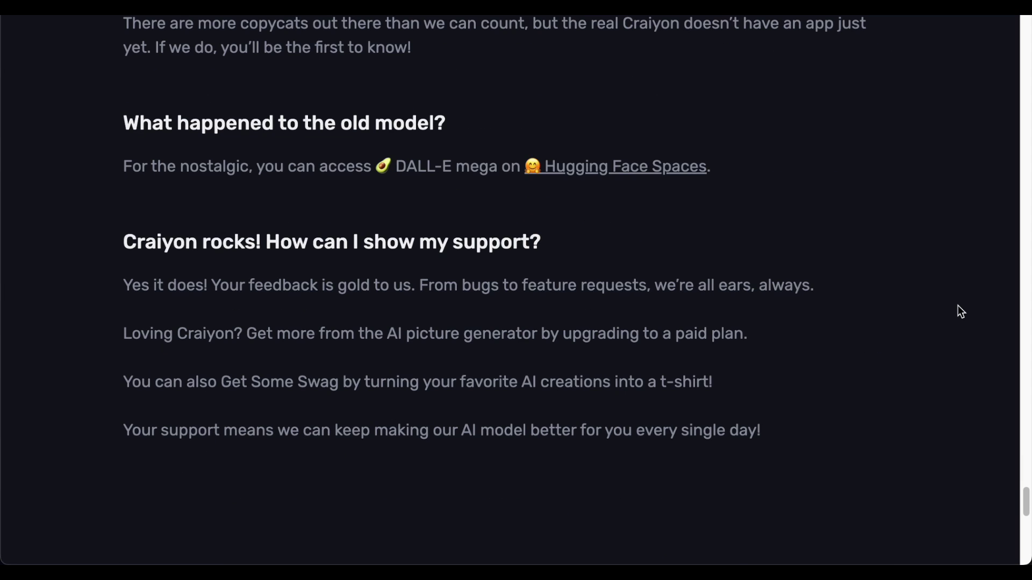
scroll(841, 322, down, 8)
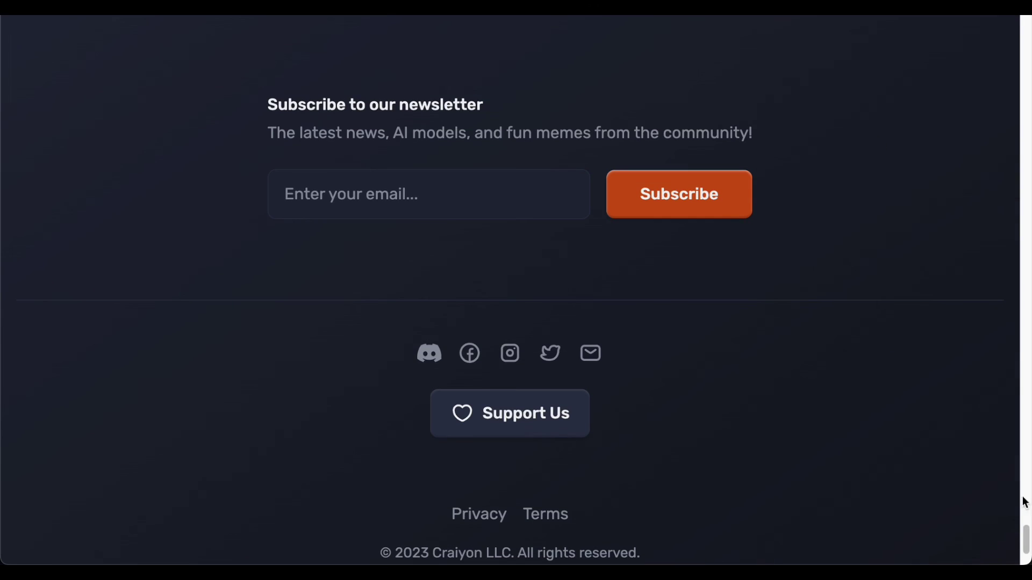
drag(1027, 549, 1025, 185)
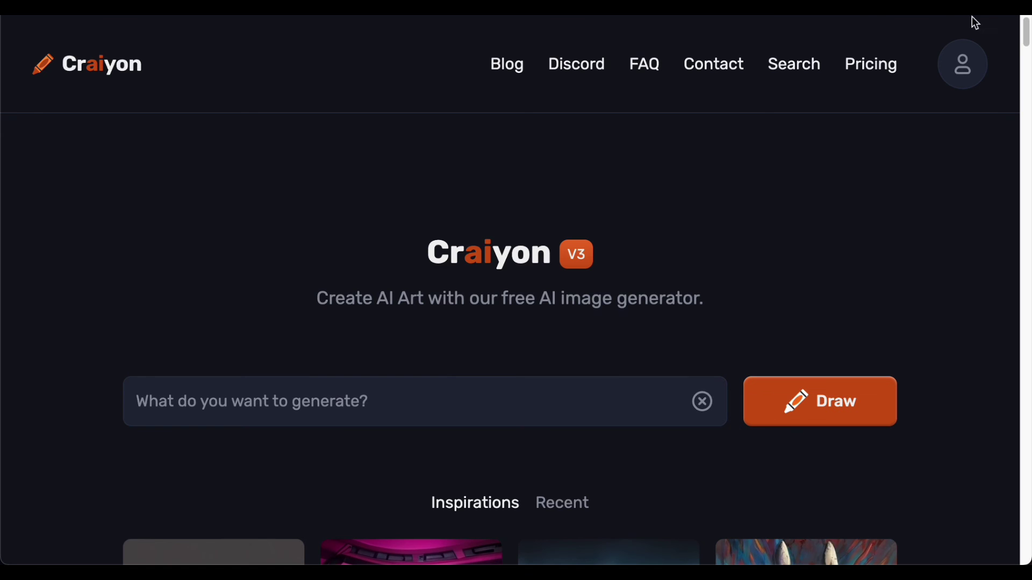